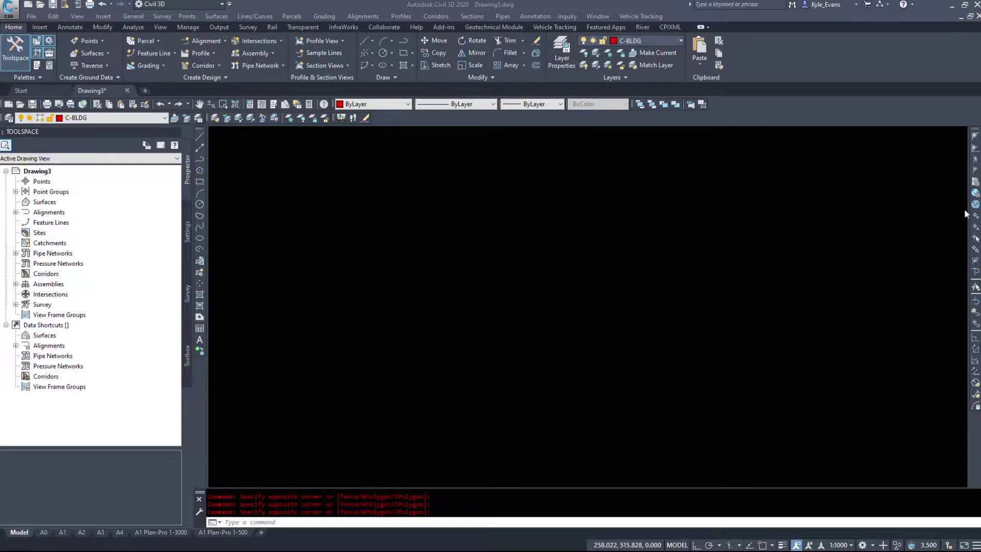
Step: Switch to the Transparent ribbon tab to show the transparent commands
left_click(311, 30)
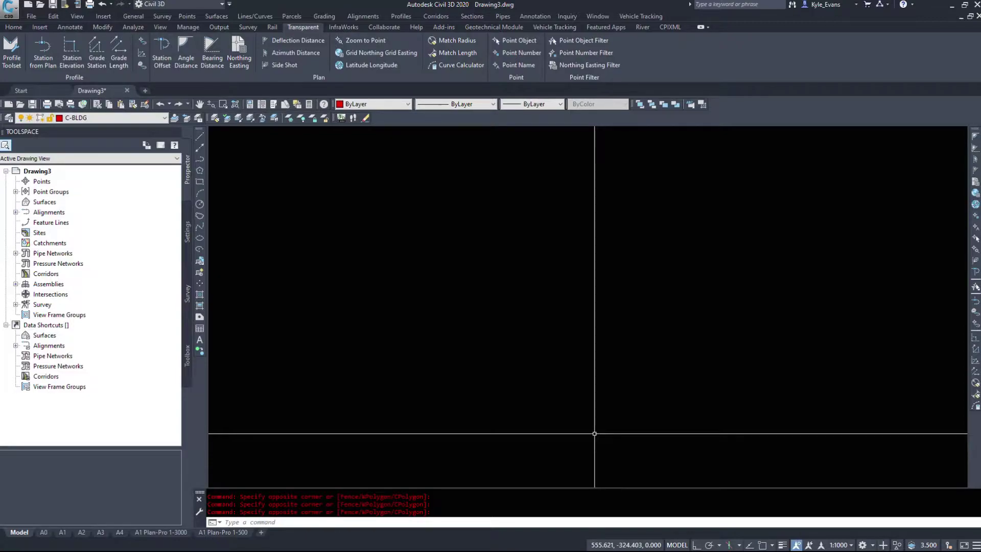
left_click(254, 16)
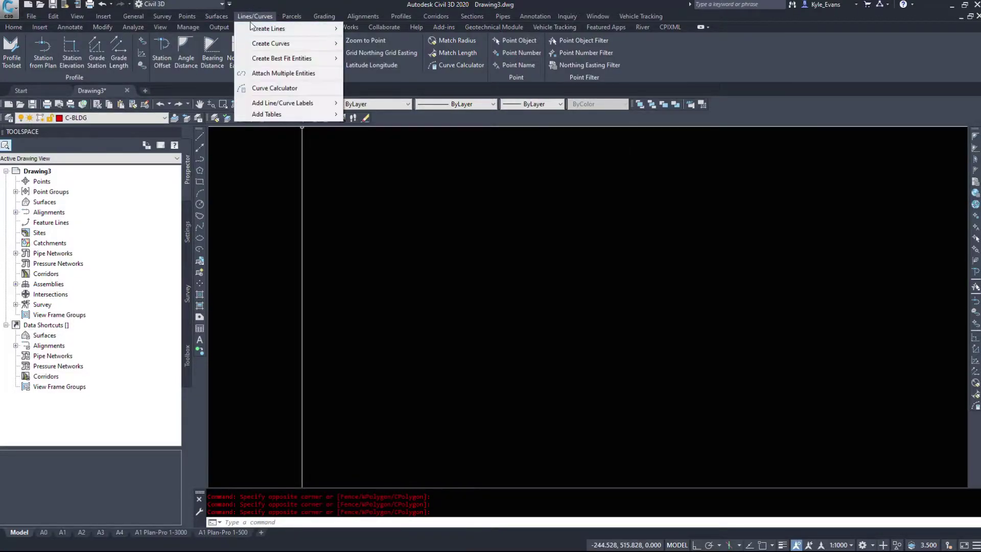
mouse_move(255, 32)
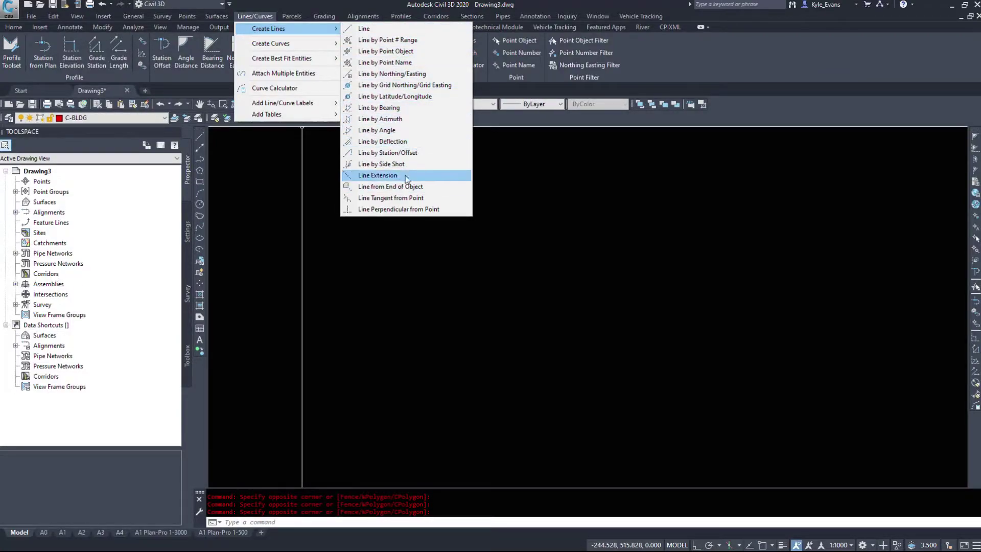
mouse_move(297, 44)
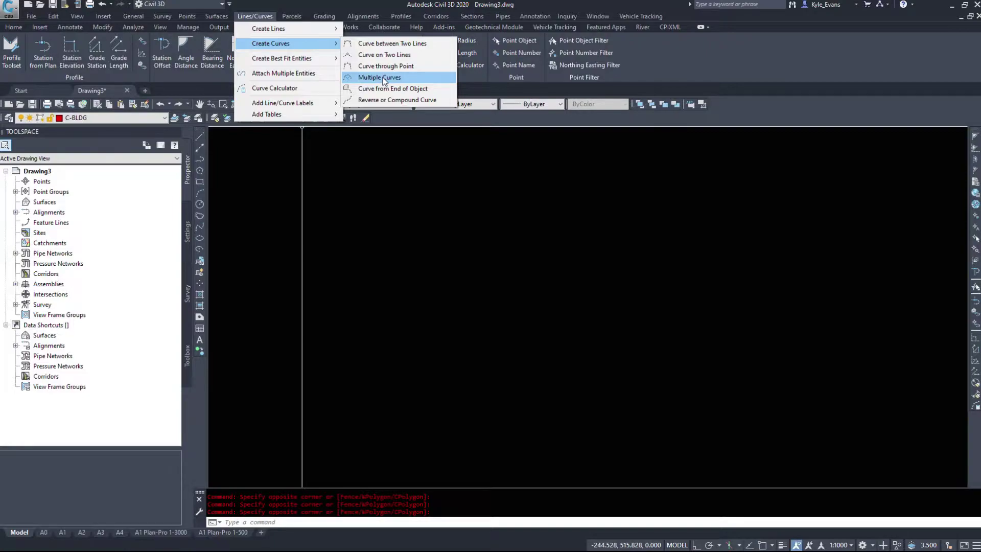
left_click(519, 350)
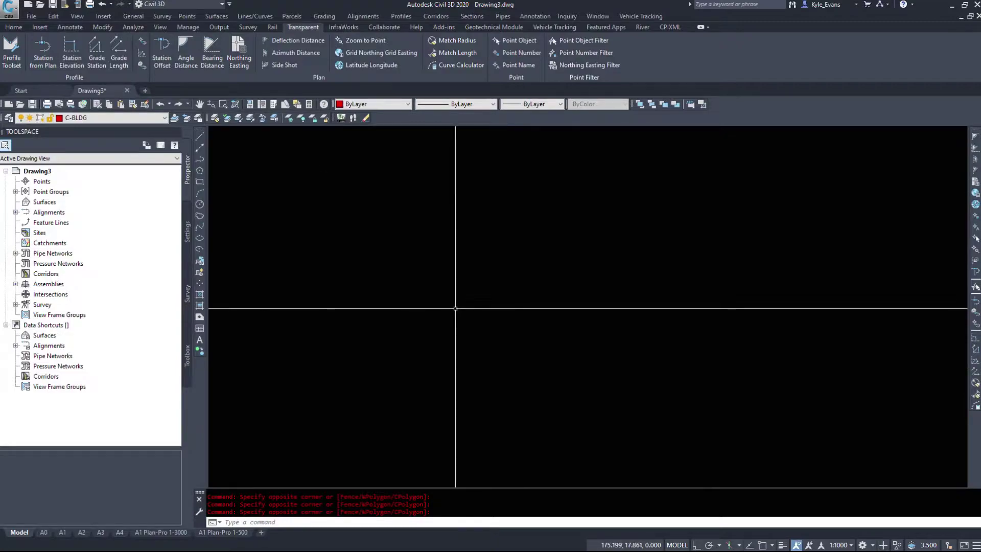
Step: Undo the last view pan and clear the partly typed command
type("u")
key("Return")
type("un")
key("BackSpace")
key("BackSpace")
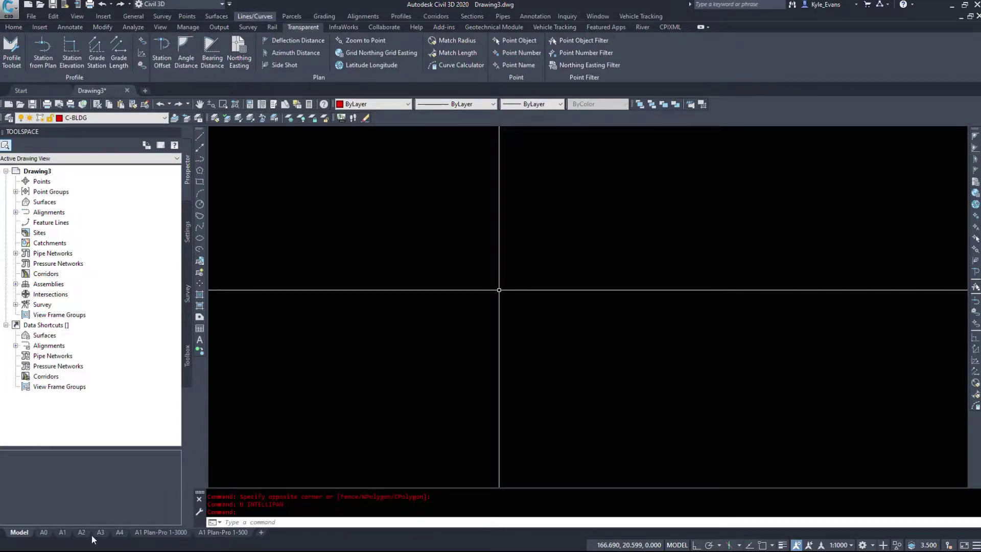
left_click_drag(587, 221, 468, 341)
Step: Open Drawing Units with UNITS and keep angles measured clockwise
left_click(373, 525)
type("units")
key("Return")
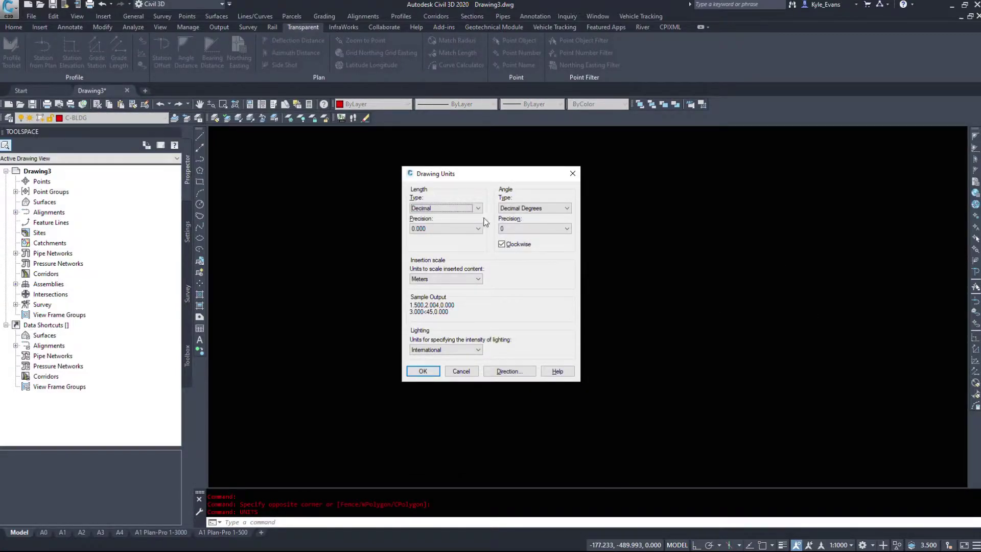
left_click_drag(488, 177, 428, 151)
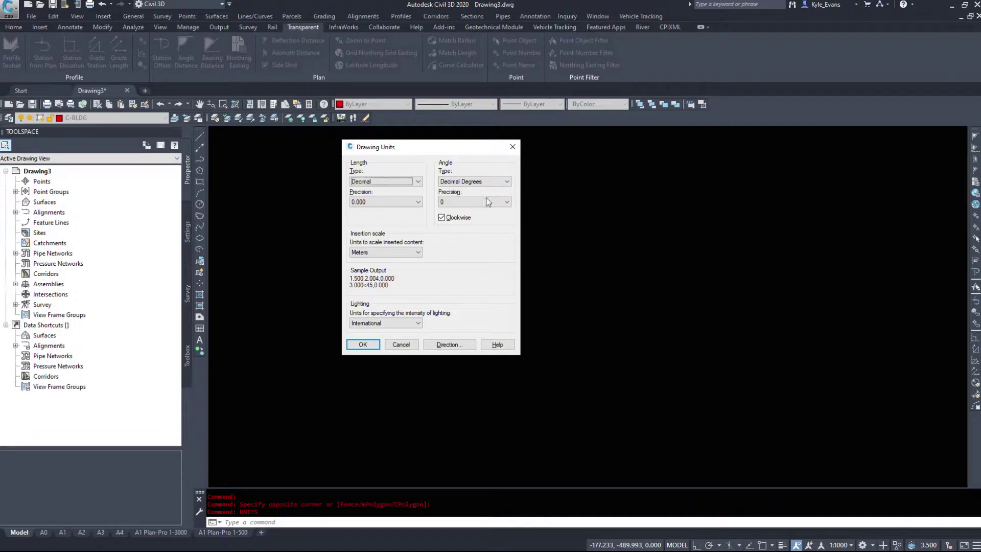
left_click(442, 217)
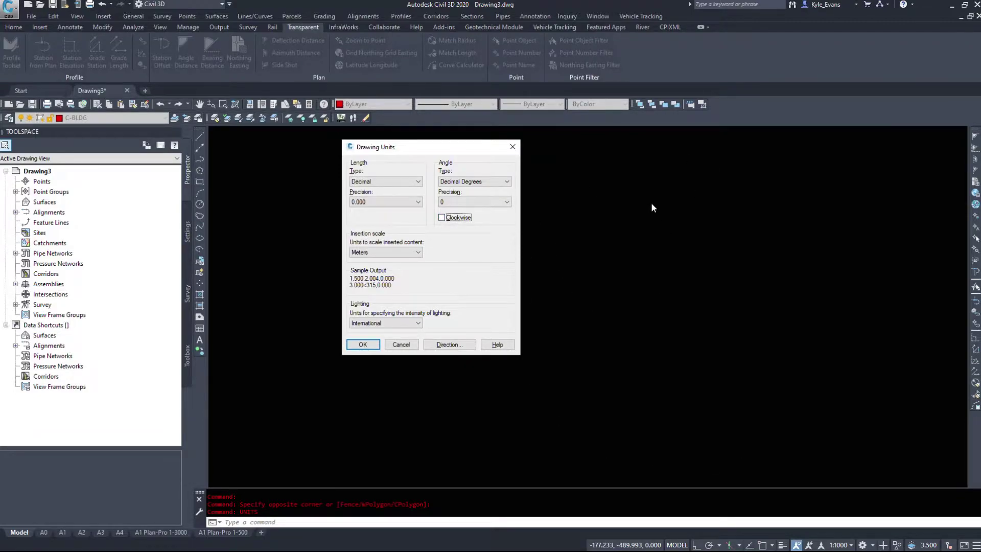
left_click(456, 220)
Step: Keep North as the base angle direction and apply the unit settings
left_click(444, 344)
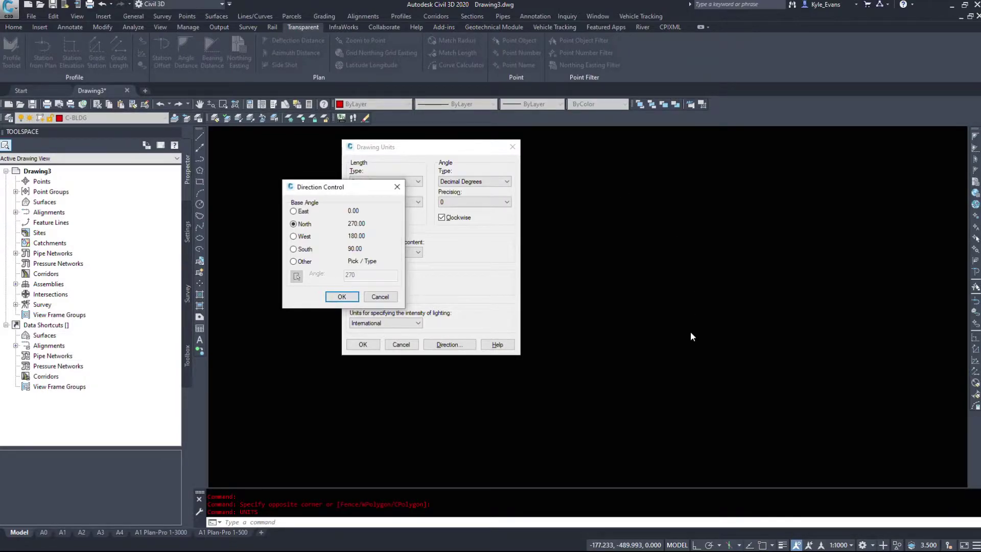
left_click(298, 213)
left_click(306, 225)
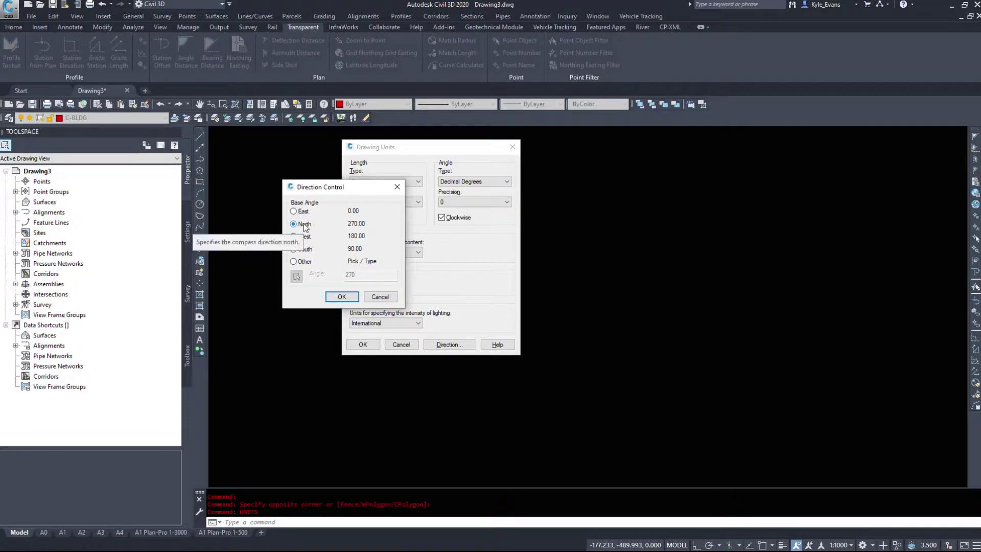
left_click(342, 296)
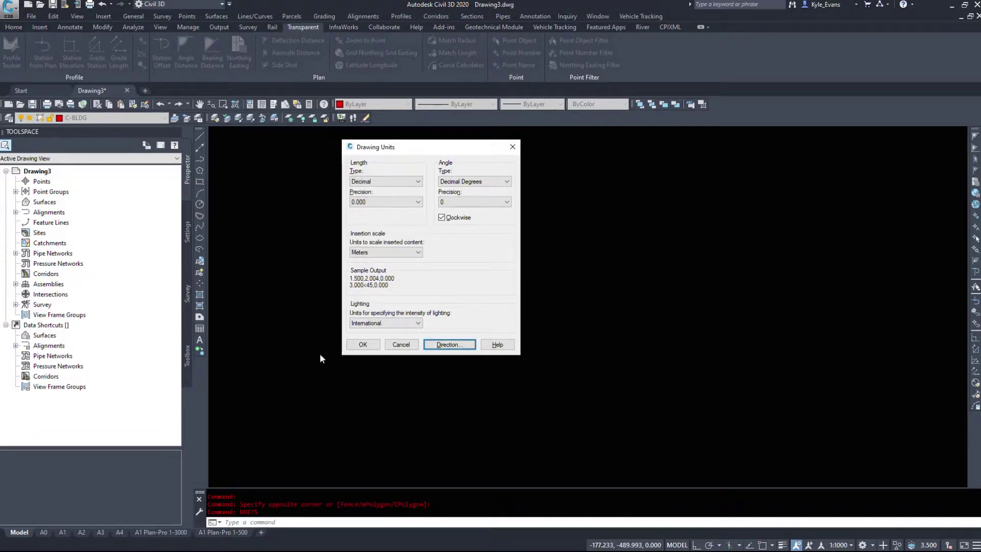
left_click(363, 344)
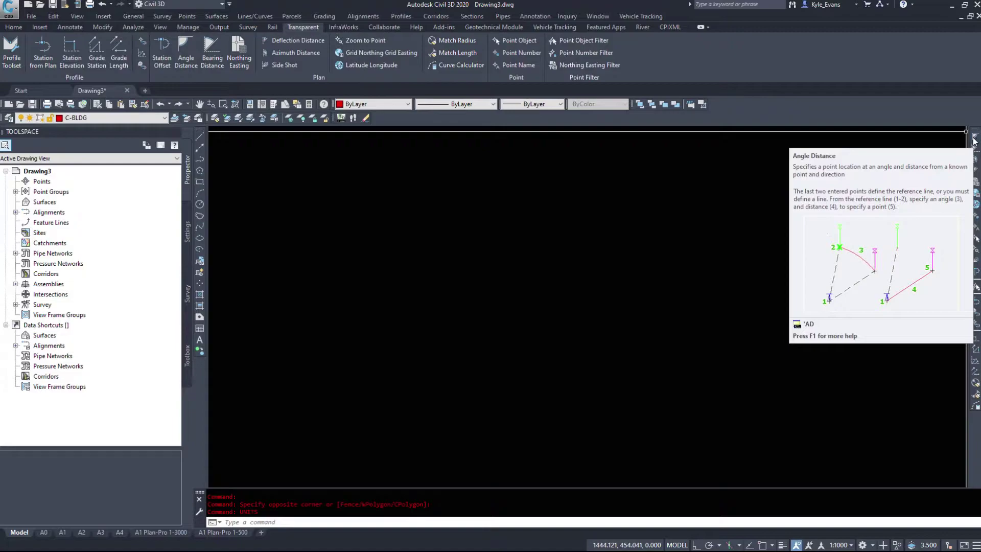
Step: Start a polyline with PL, invoke Angle Distance ('AD) within it, then cancel back to PLINE
left_click(975, 139)
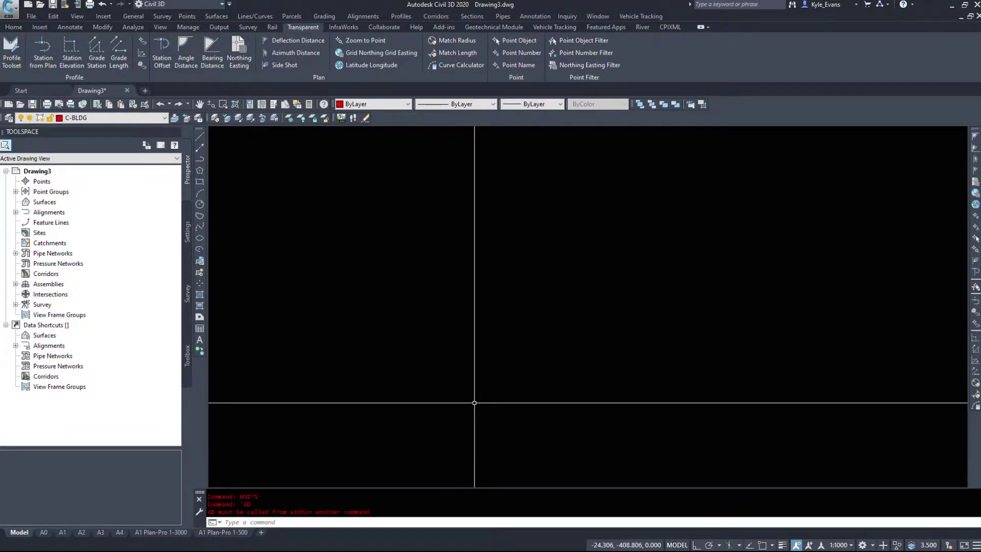
type("pl")
key("Return")
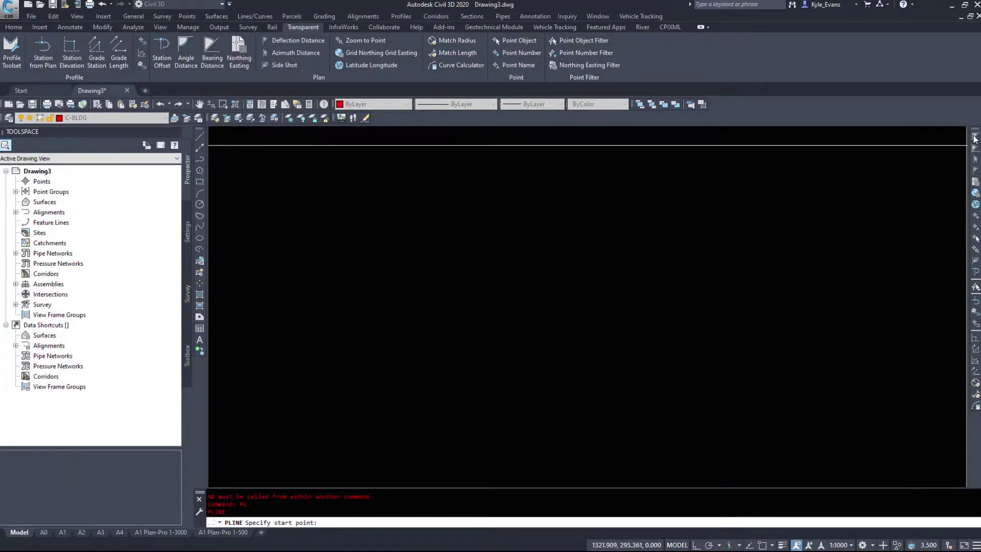
type("'ad")
key("Return")
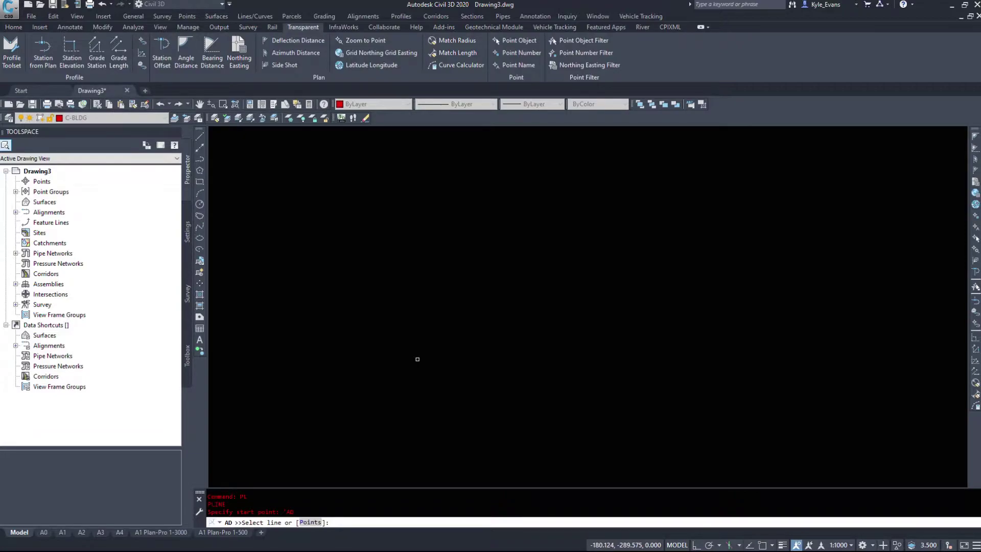
key("Escape")
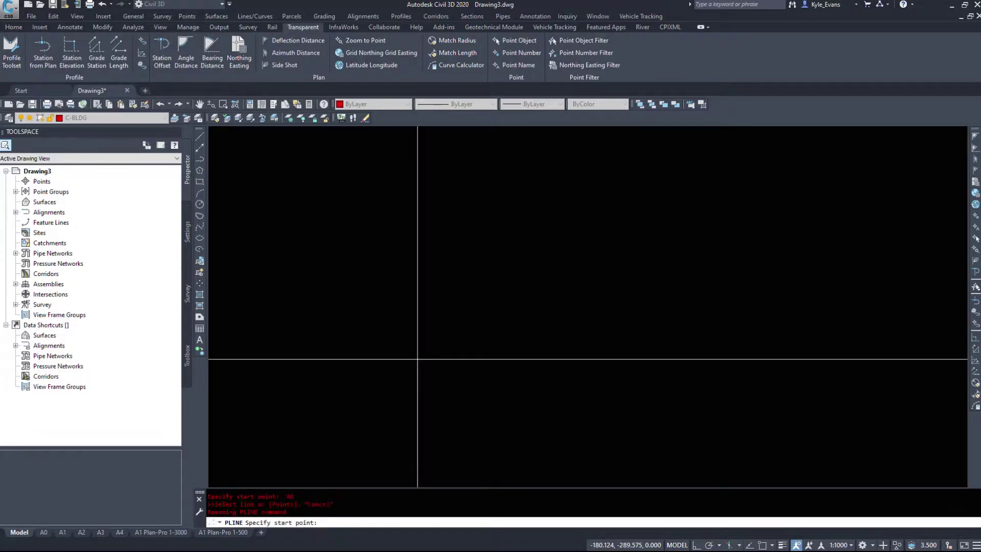
type("pl")
key("Return")
Step: Pick two polyline vertices, then use 'AD with angle 250 and distance 100
left_click(302, 378)
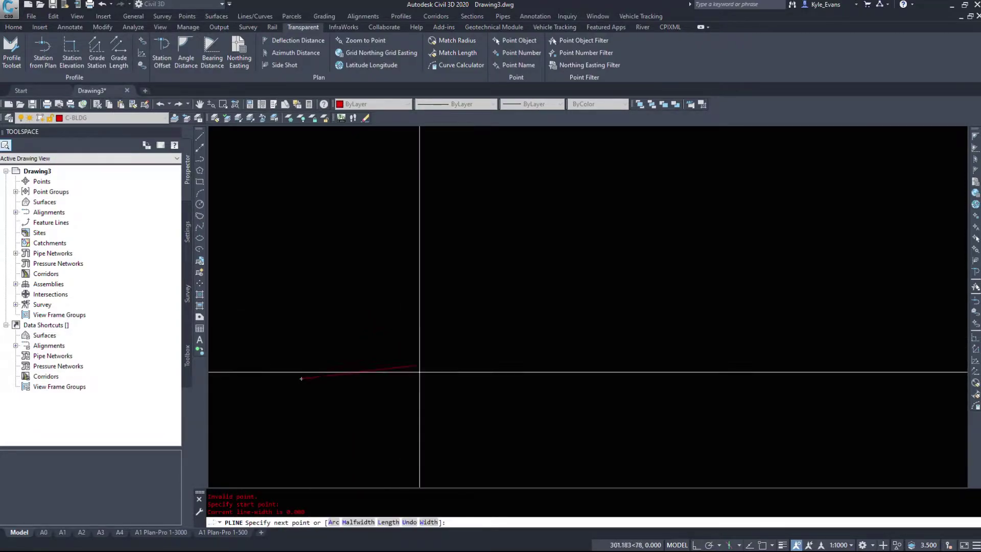
left_click(428, 283)
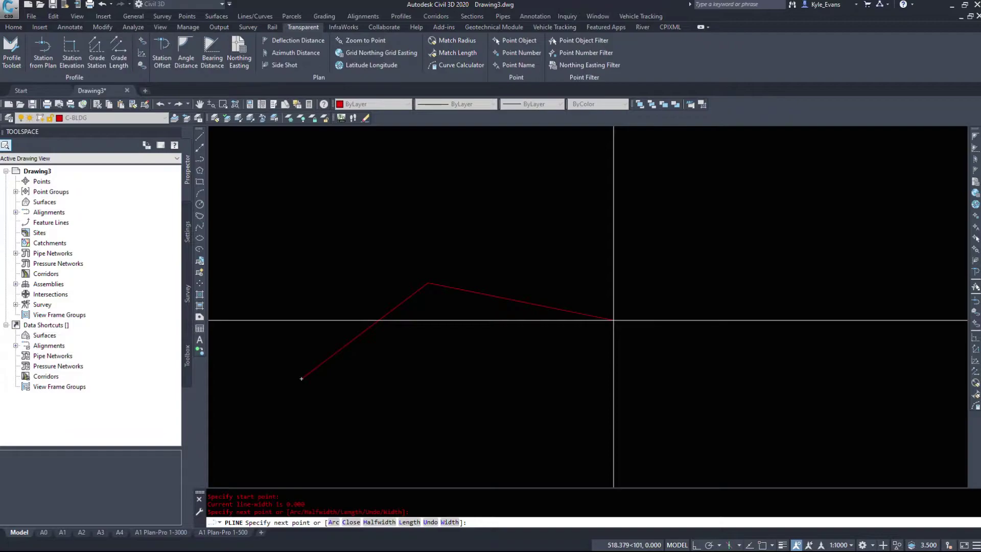
type("'AD")
key("Return")
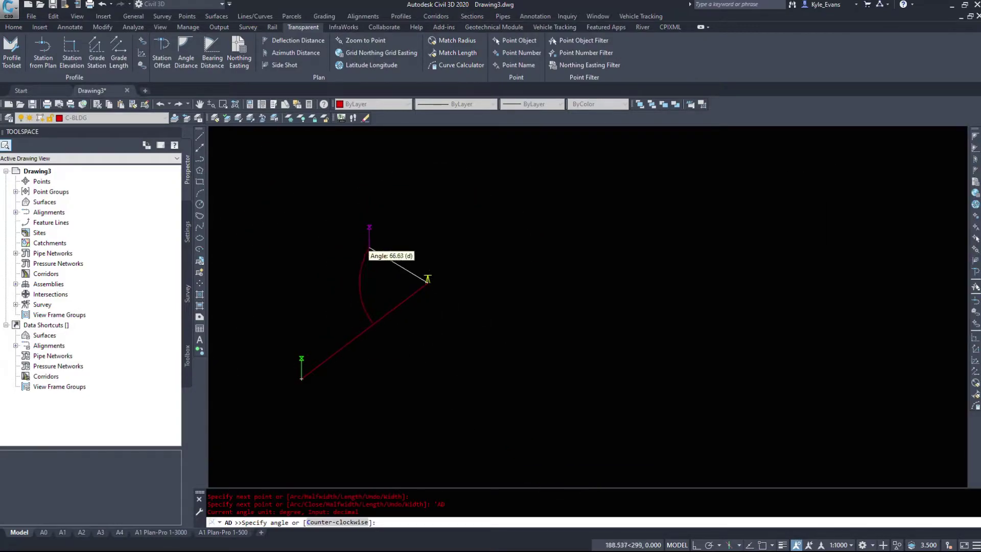
middle_click_drag(403, 212, 409, 298)
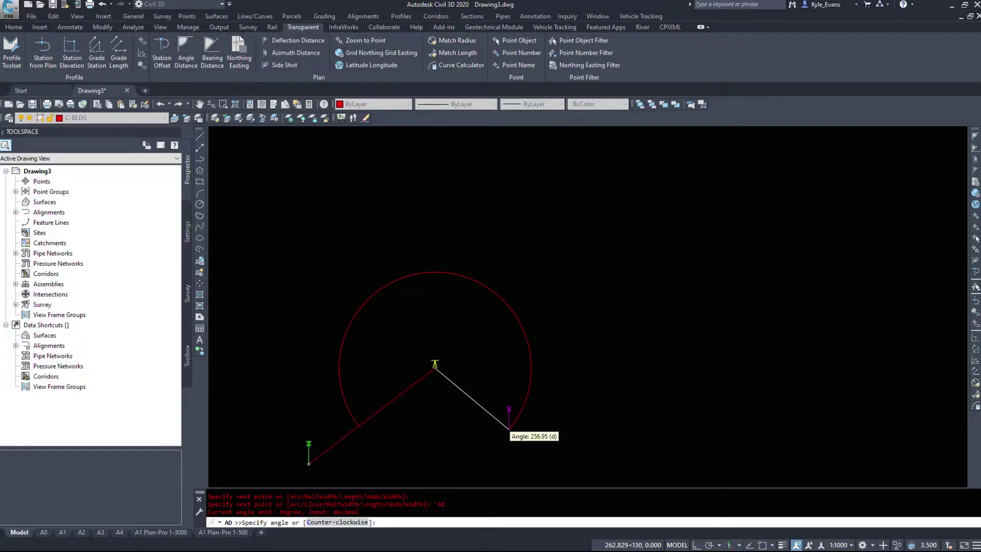
type("250")
key("Return")
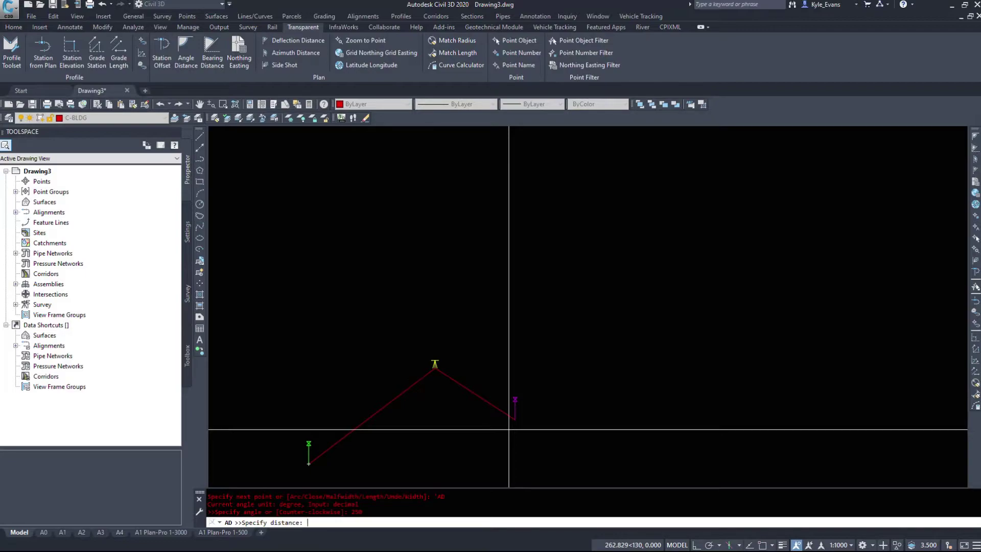
type("100")
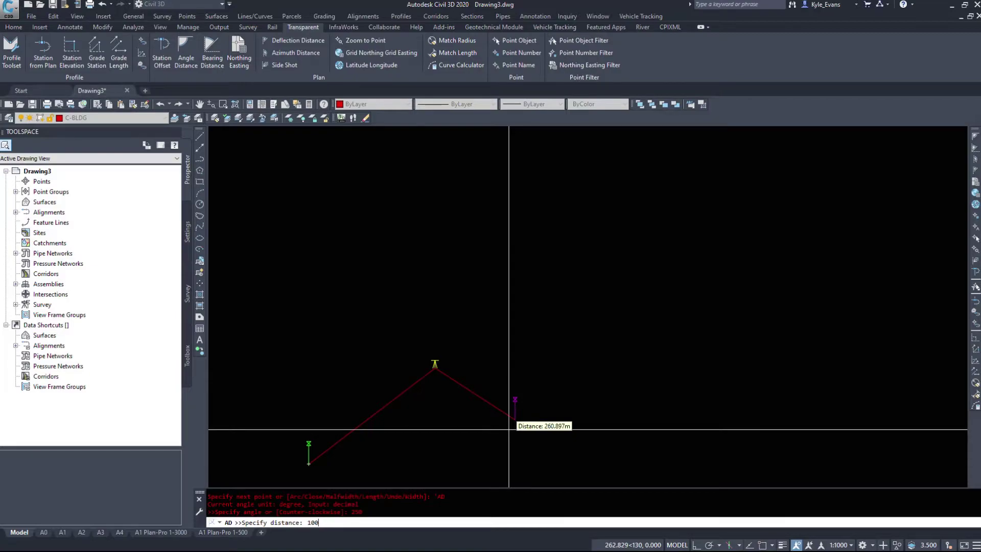
Step: Add the 100-long segment, a segment at 125° and distance 100, then a peak vertex
key("Return")
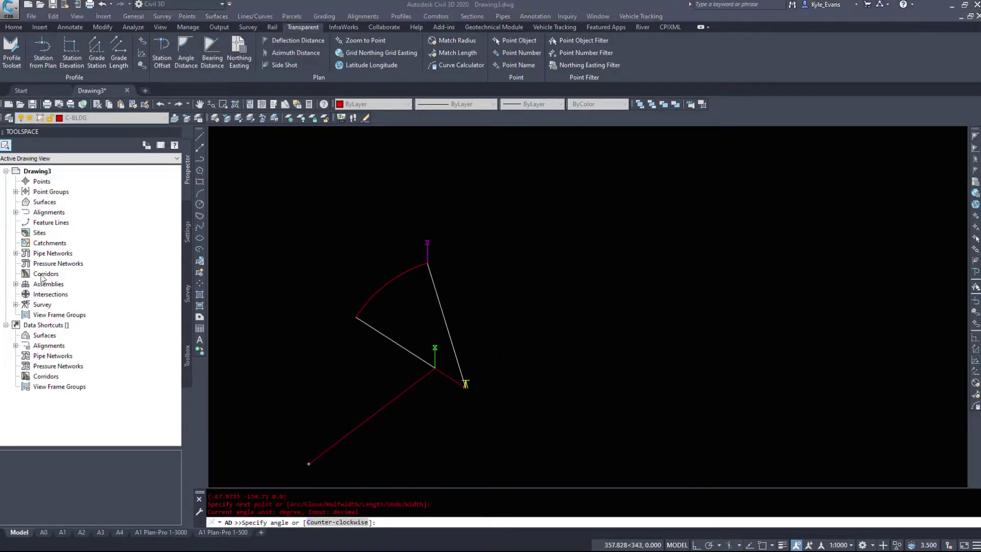
middle_click_drag(519, 435, 593, 383)
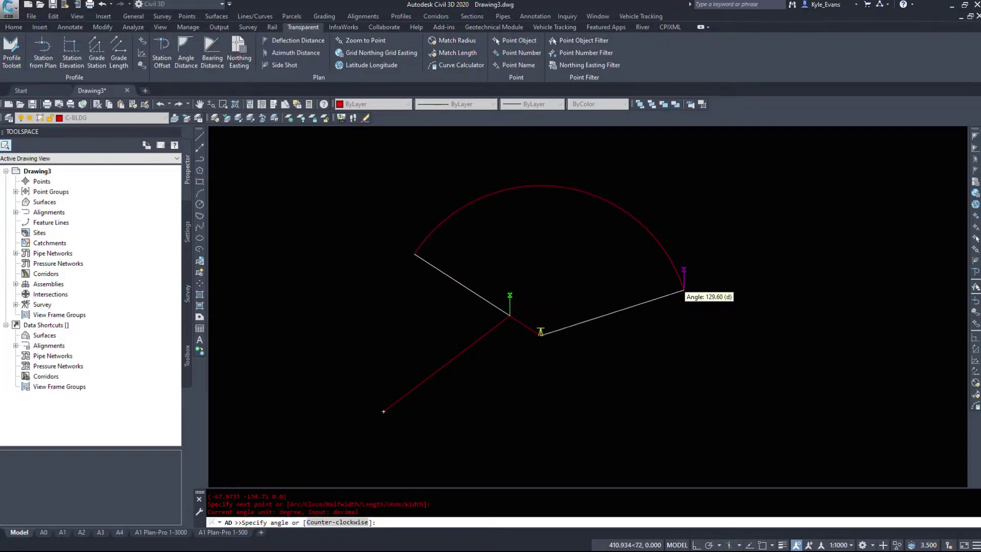
type("125")
key("Return")
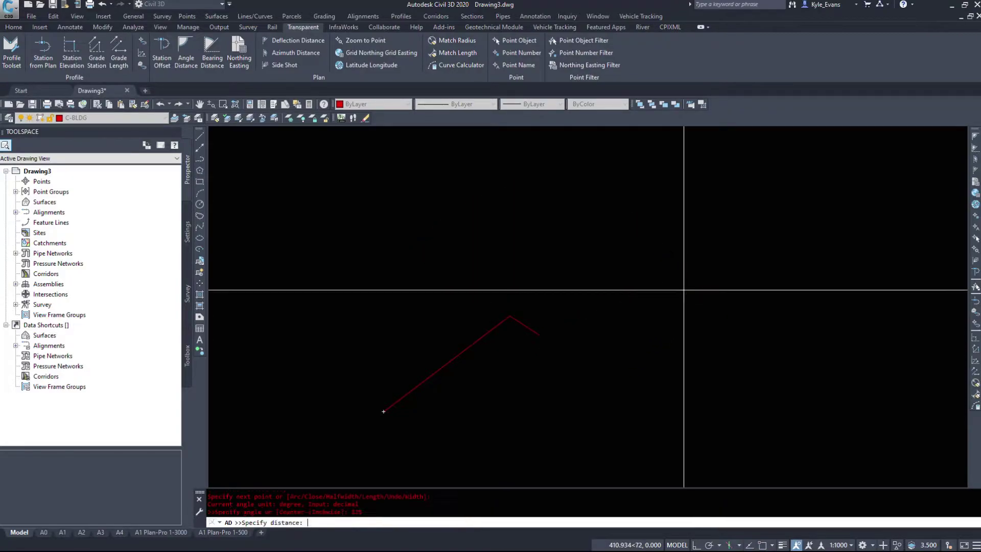
type("100")
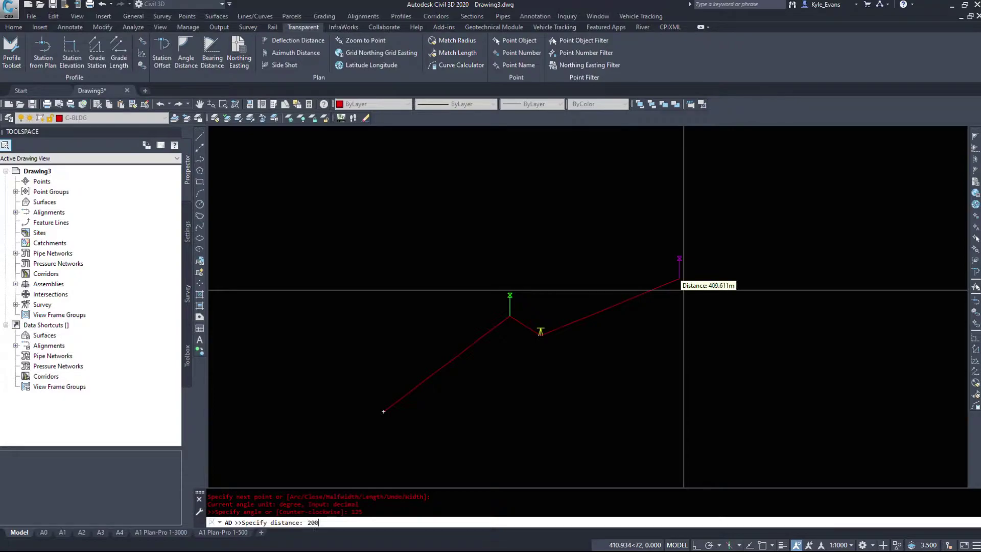
key("Return")
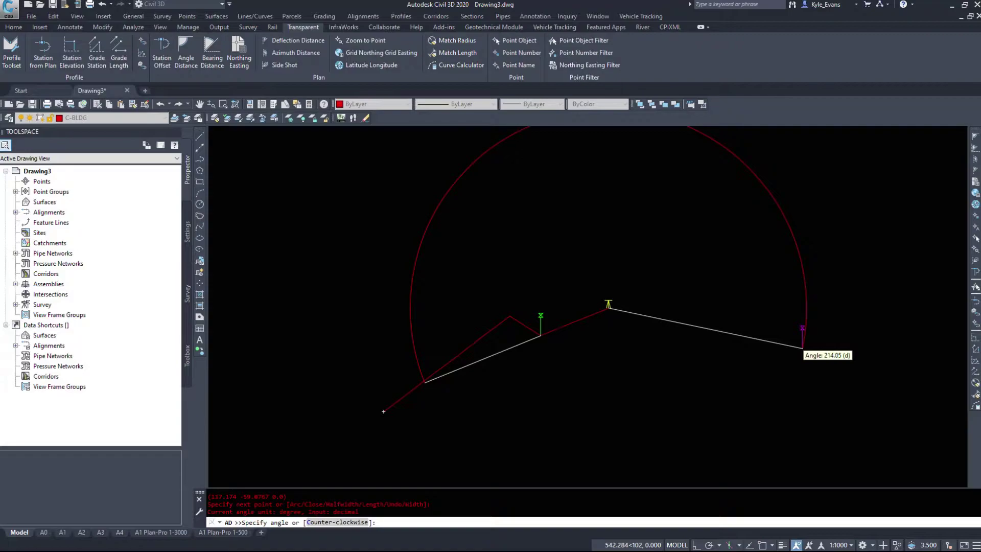
key("Escape")
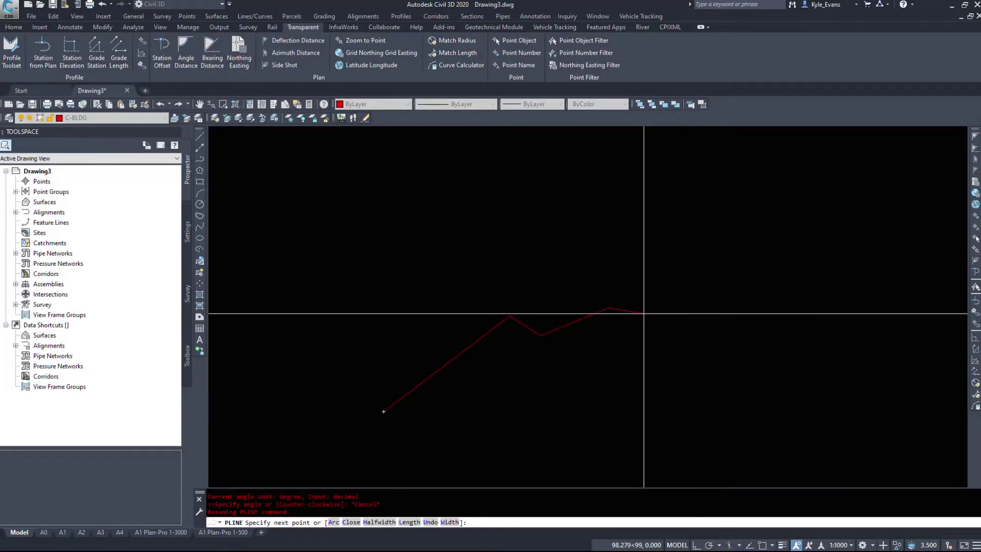
left_click(678, 186)
Step: End the first polyline and pan to empty space
key("Return")
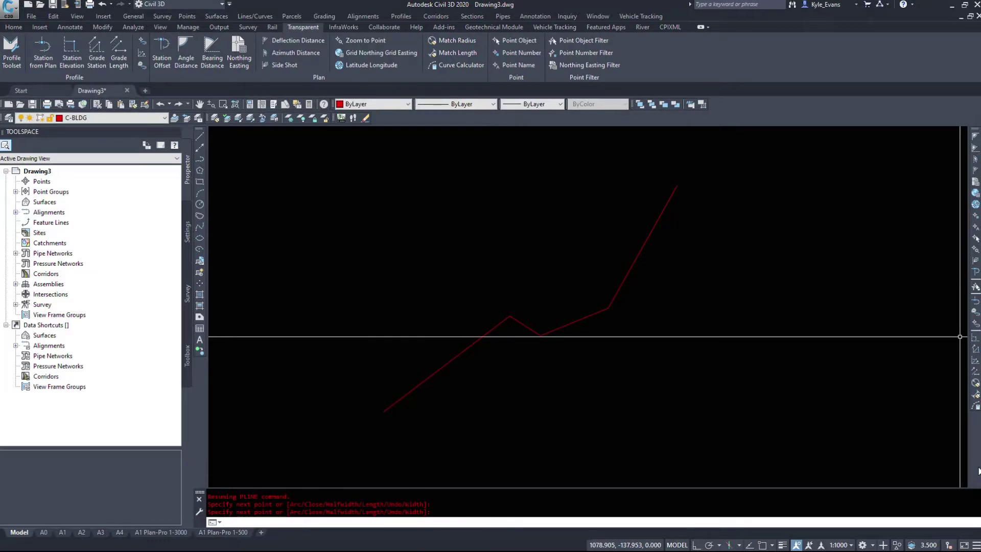
middle_click_drag(621, 370, 560, 357)
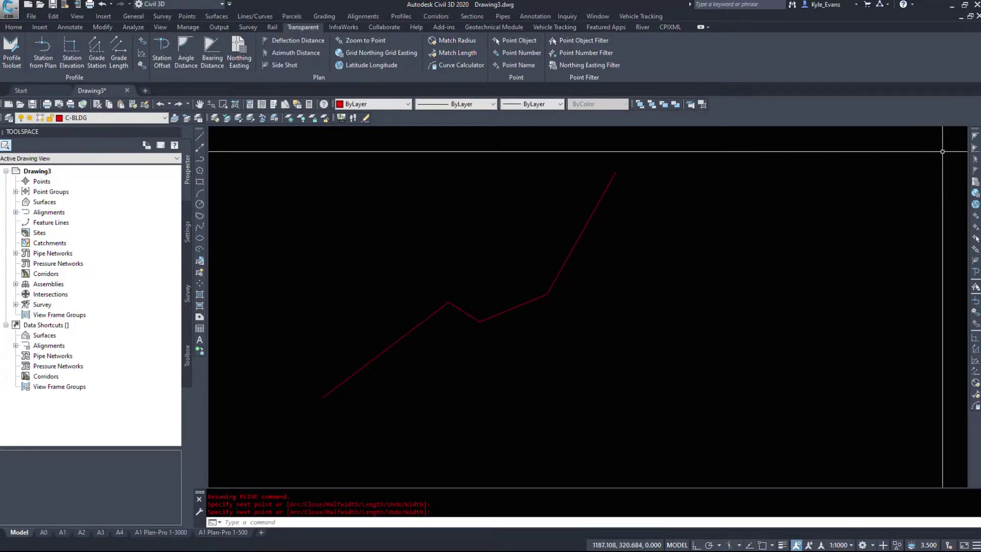
middle_click_drag(598, 386, 541, 357)
Step: Start a second polyline with PL and pick its start point and second vertex
type("pl")
key("Return")
left_click(645, 439)
left_click(669, 307)
middle_click_drag(806, 358, 731, 311)
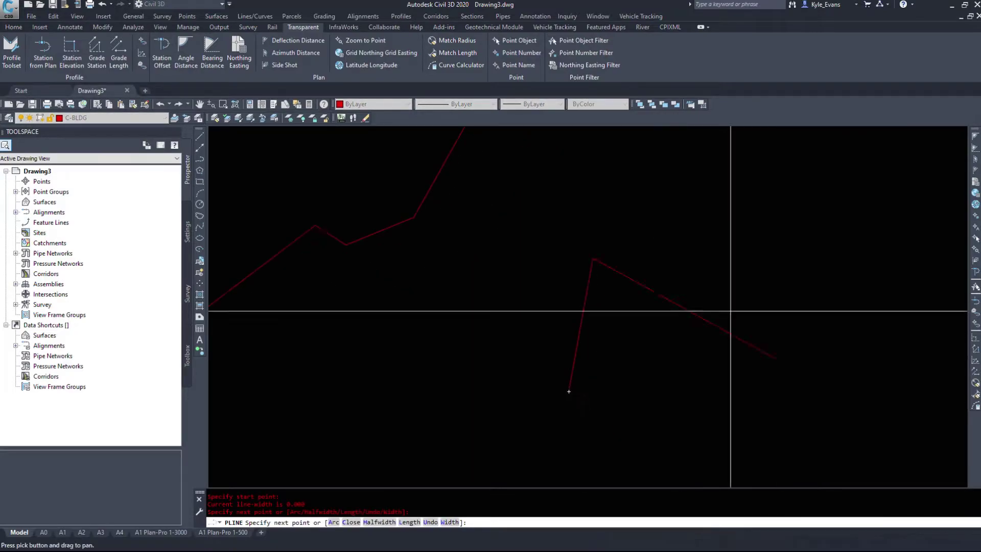
Step: Add a Bearing Distance segment in the NE quadrant at bearing 45 and distance 50
left_click(975, 149)
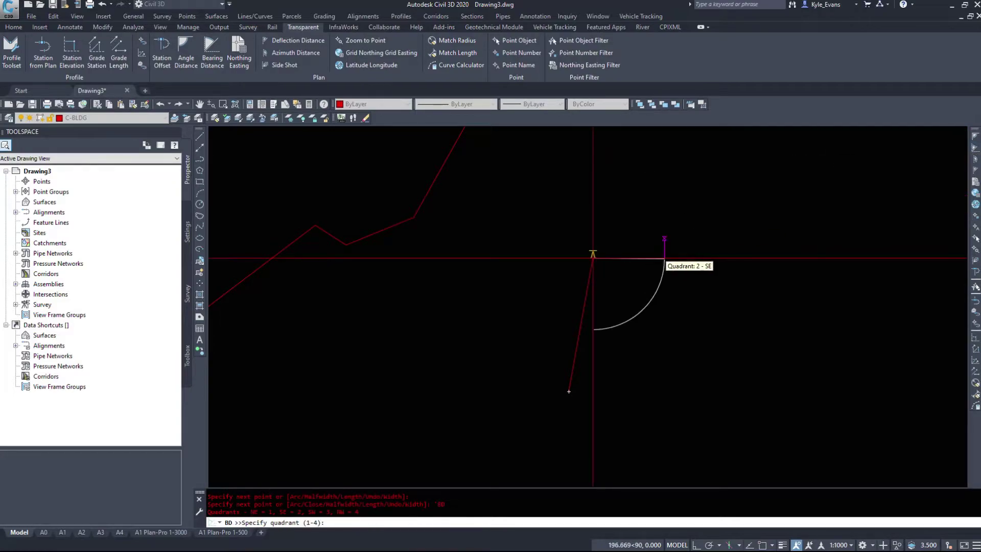
scroll(568, 391, "down", 2)
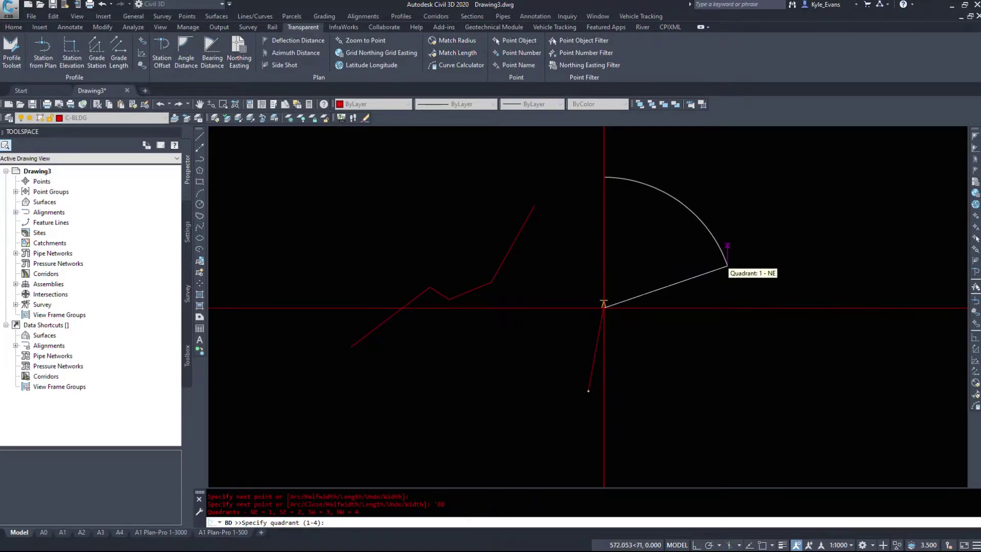
left_click(726, 263)
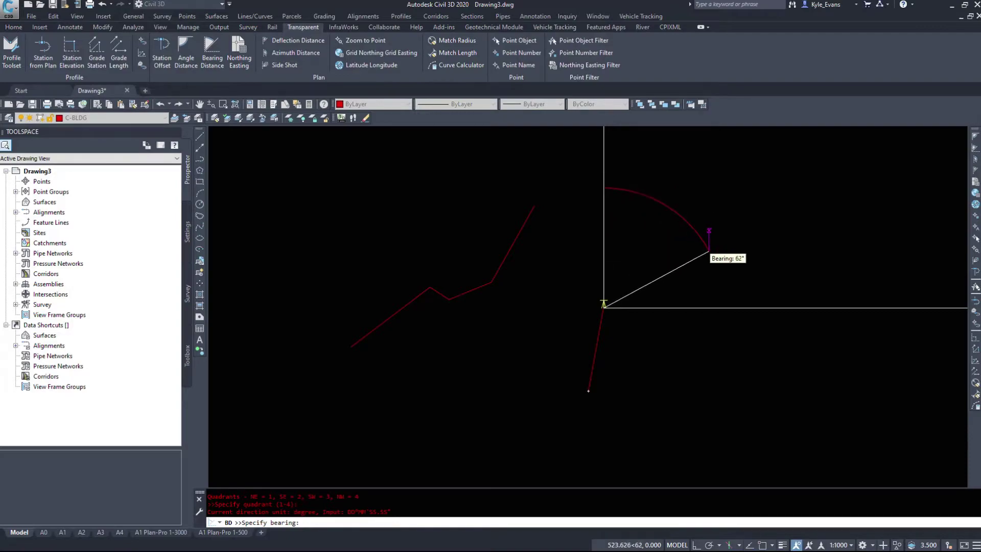
type("45")
key("Return")
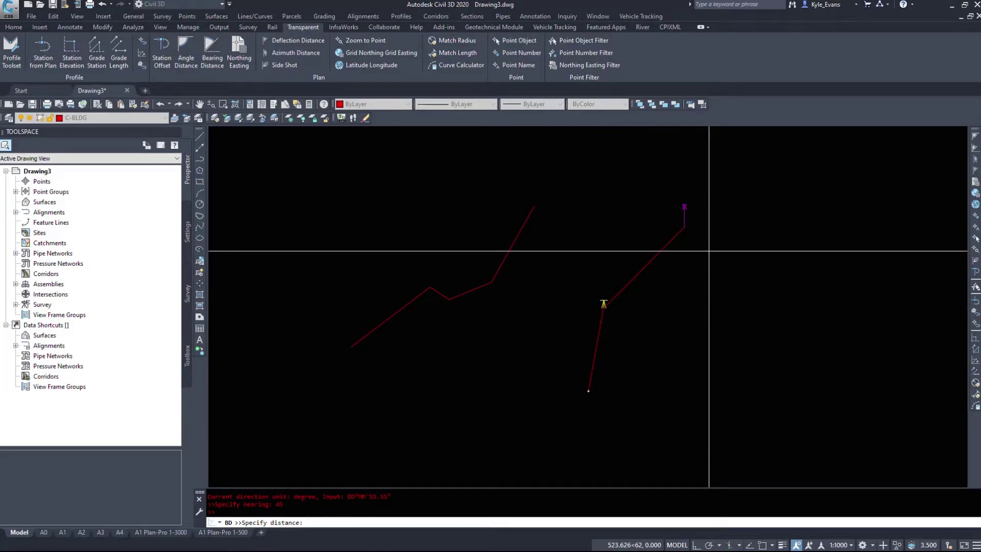
type("50")
key("Return")
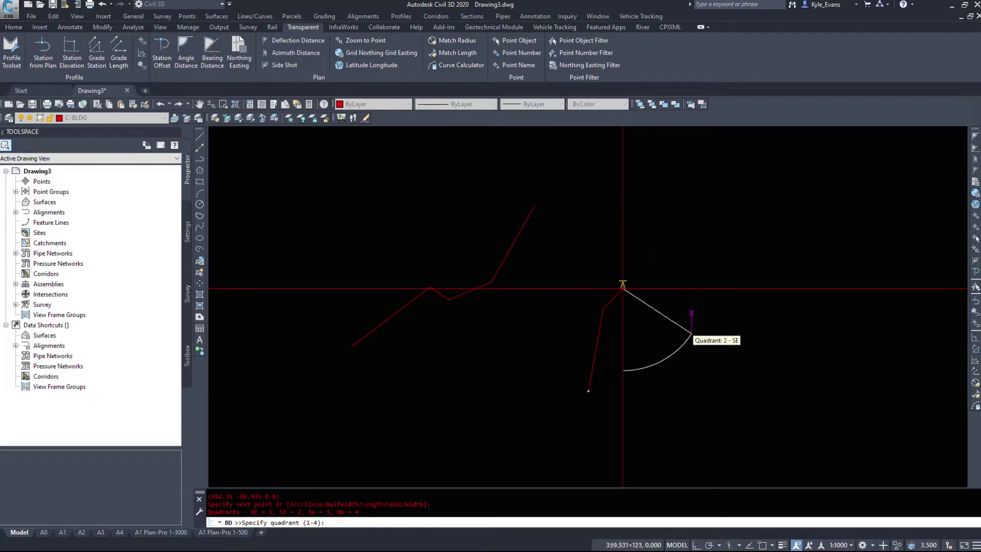
Step: Add a NW-quadrant segment at bearing 45 and distance 260, then end the polyline
left_click(562, 226)
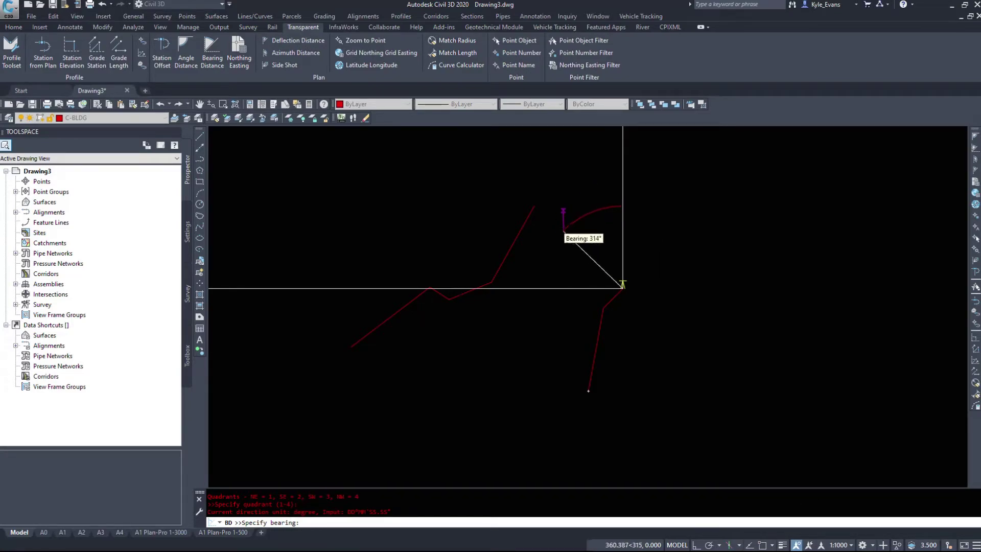
type("15")
key("Return")
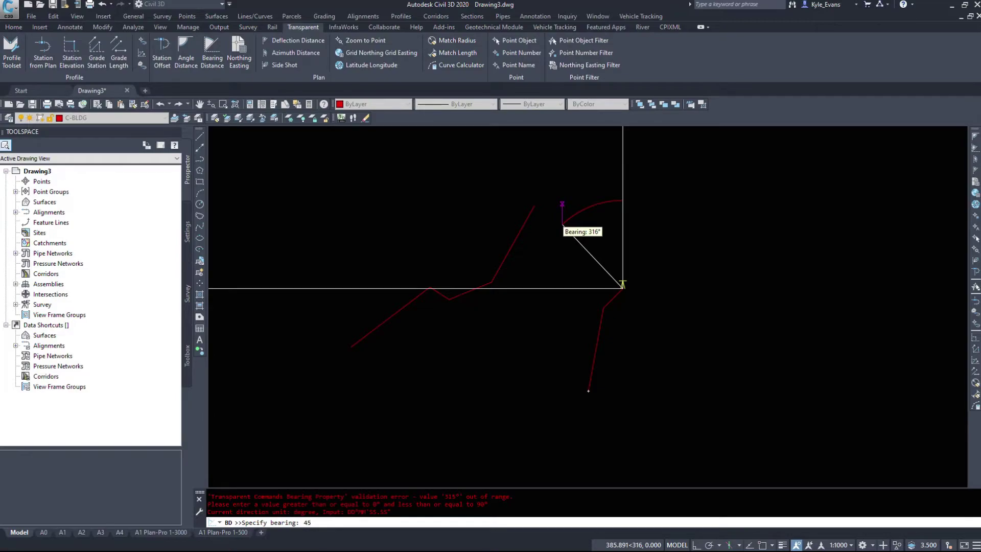
key("Return")
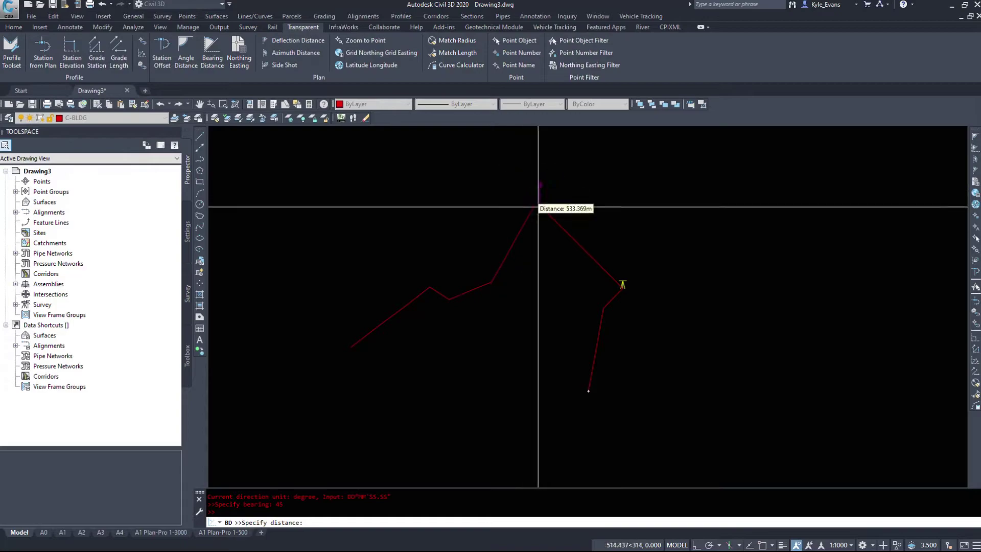
type("260")
key("Return")
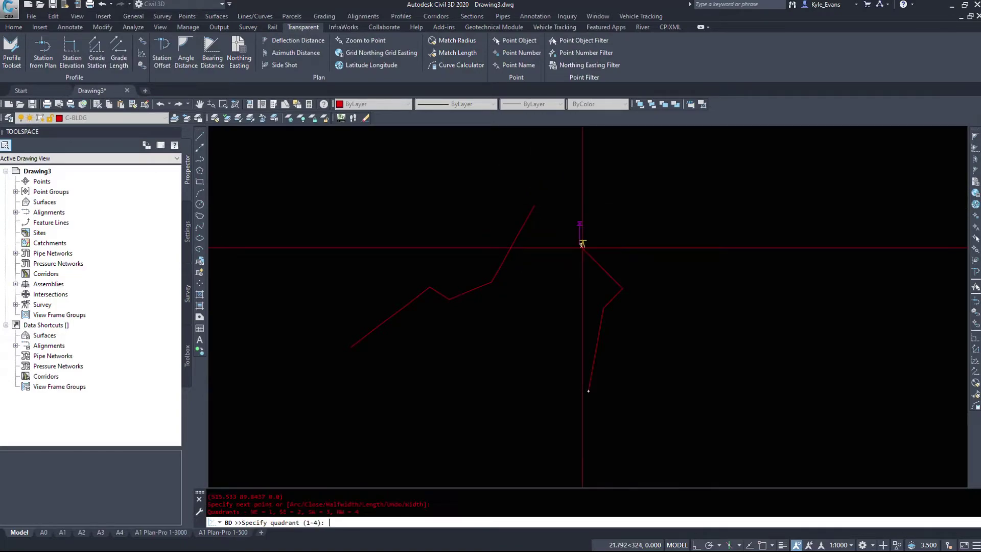
left_click(678, 228)
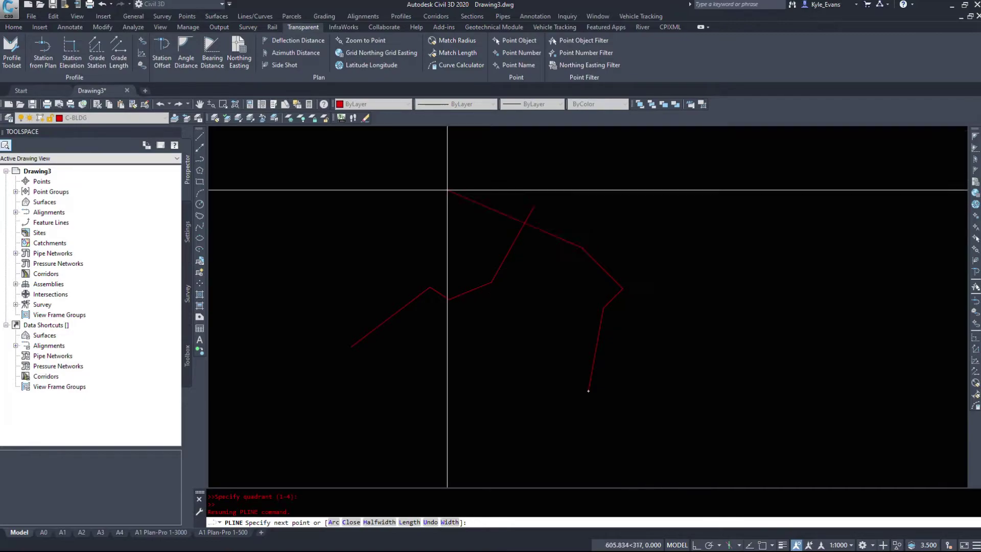
key("Escape")
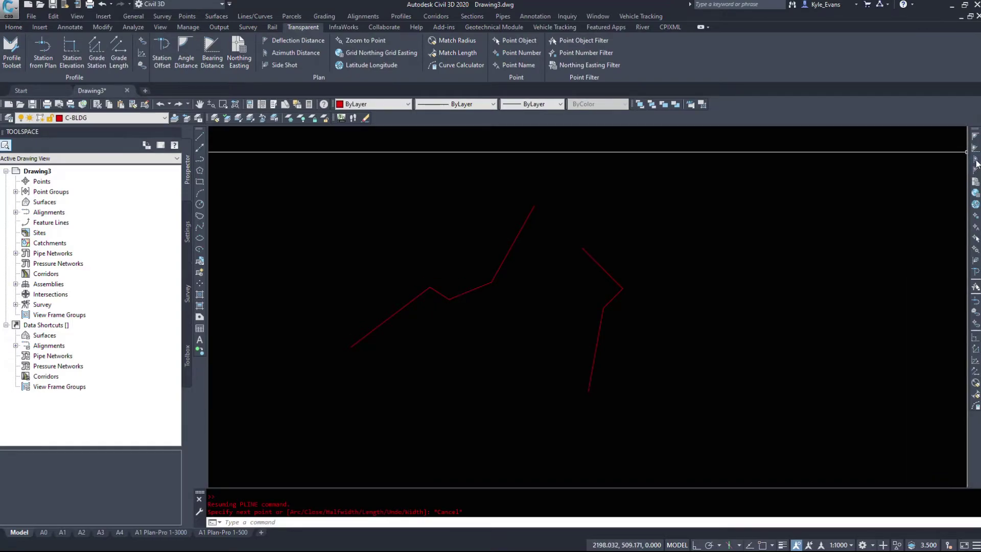
Step: Start a third polyline with PL and pick its start point and second vertex
middle_click_drag(895, 241, 681, 221)
type("pl")
key("Return")
left_click(594, 407)
left_click(514, 267)
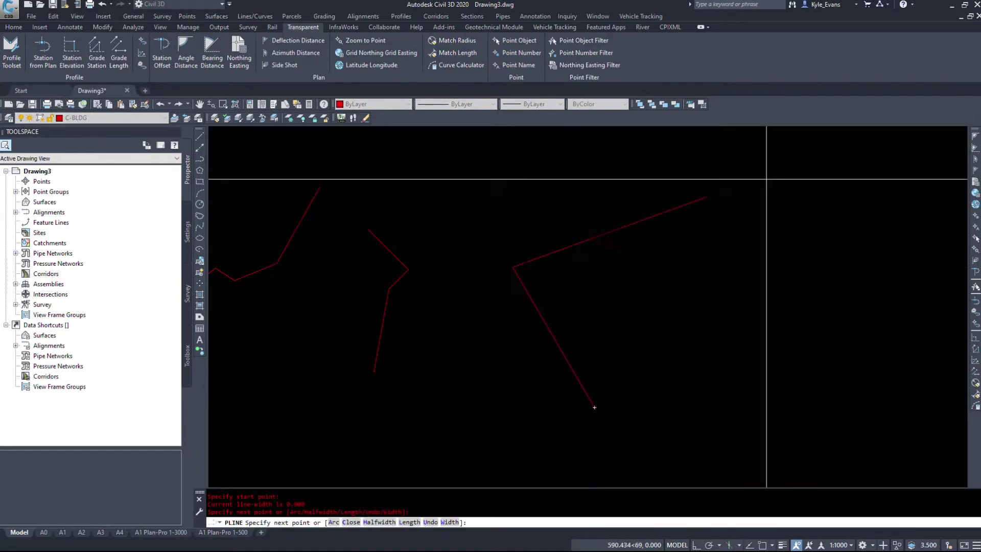
Step: Add a vertex by Azimuth Distance at azimuth 53 and distance 600, then cancel the polyline
left_click(974, 161)
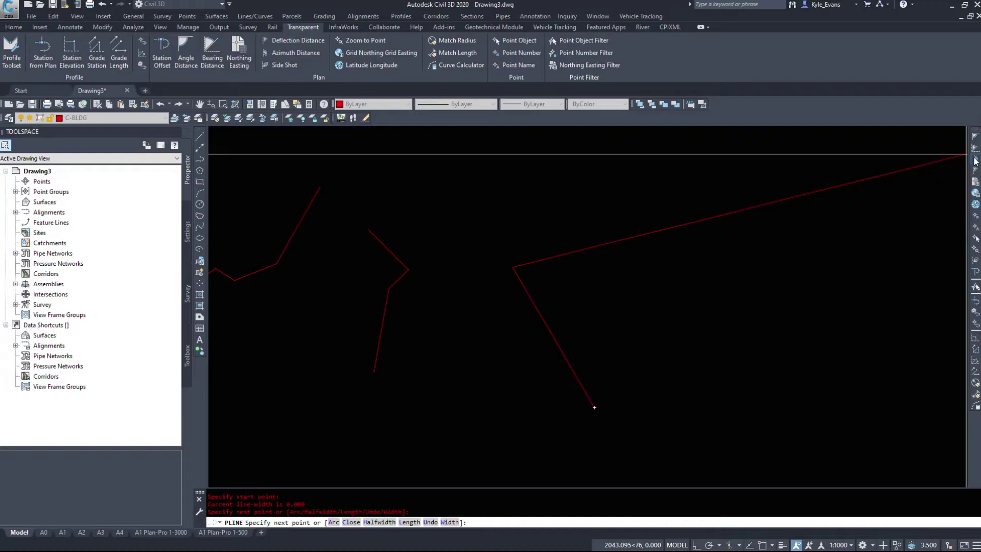
middle_click_drag(522, 158, 487, 203)
middle_click_drag(531, 237, 523, 194)
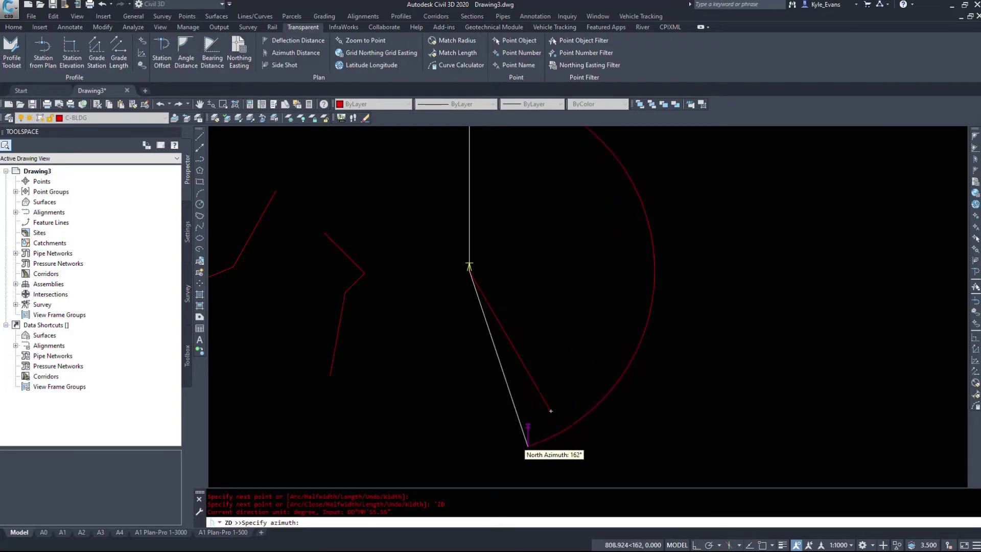
middle_click_drag(411, 228, 410, 293)
key("Return")
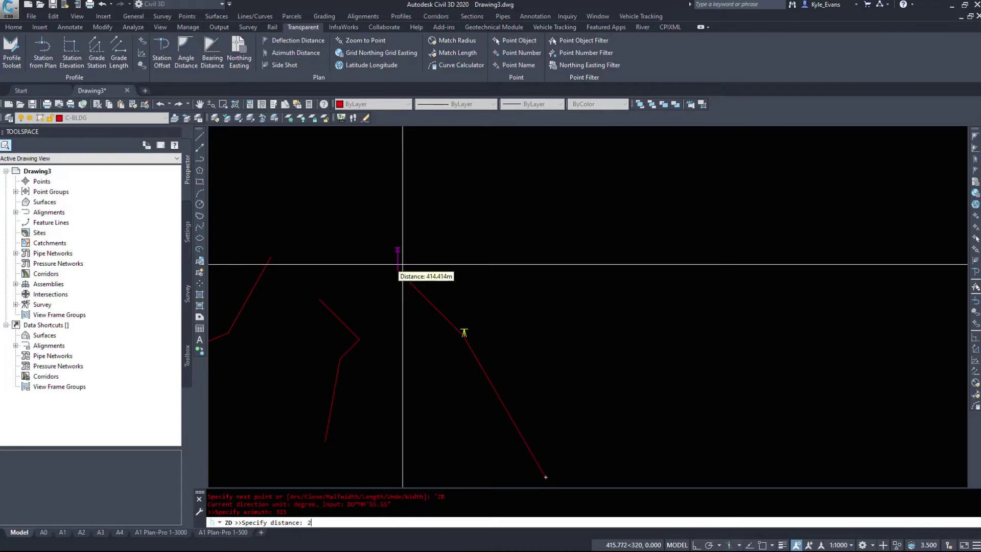
left_click(423, 292)
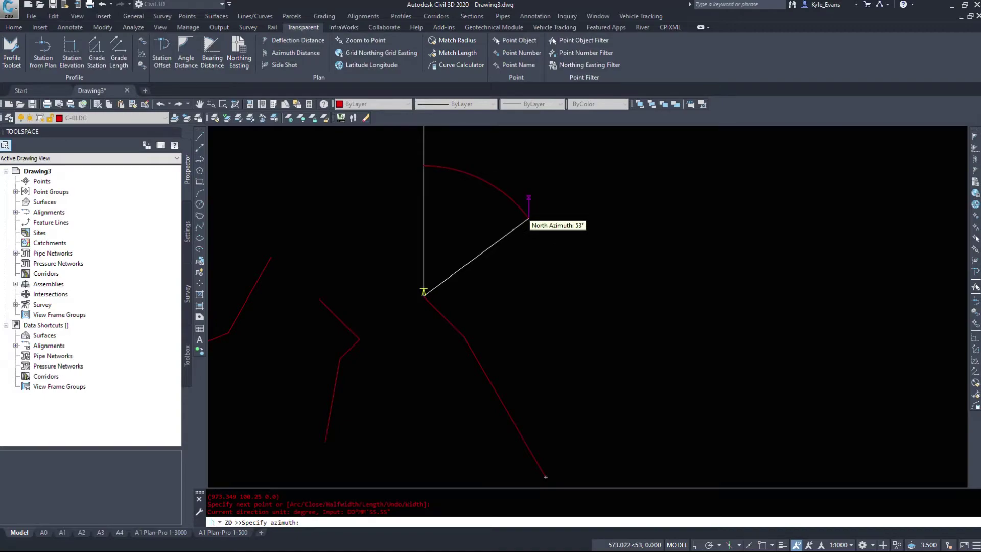
type("53")
key("Return")
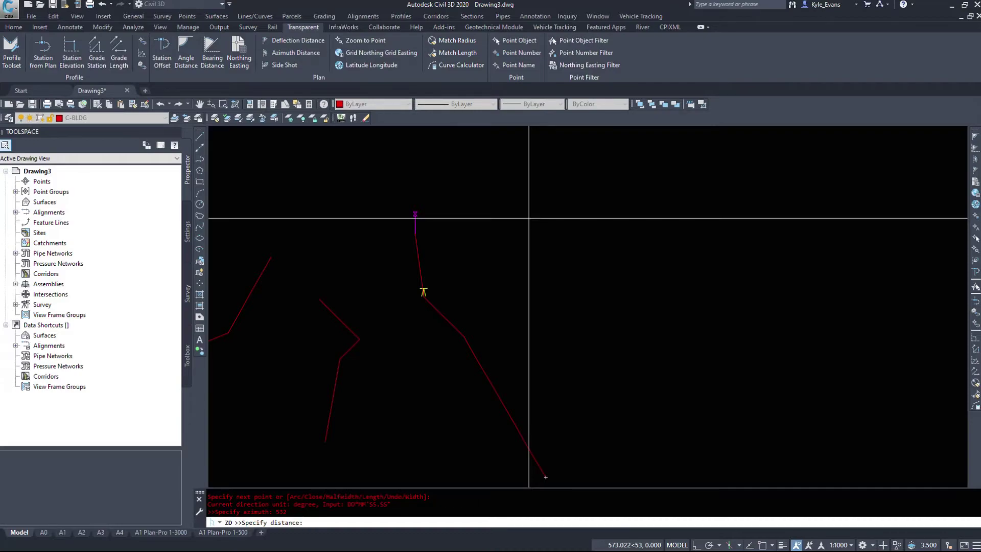
type("600")
key("Return")
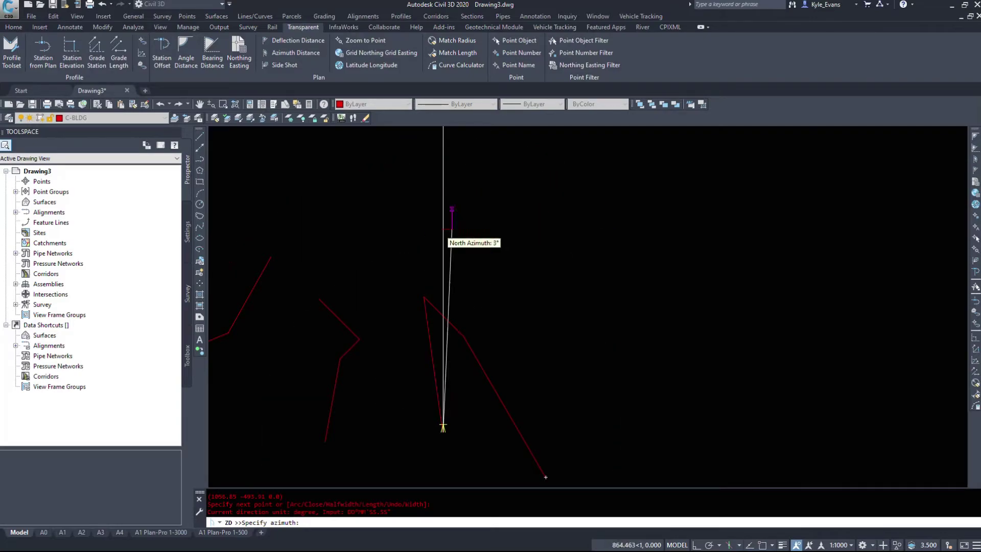
middle_click_drag(434, 218, 467, 176)
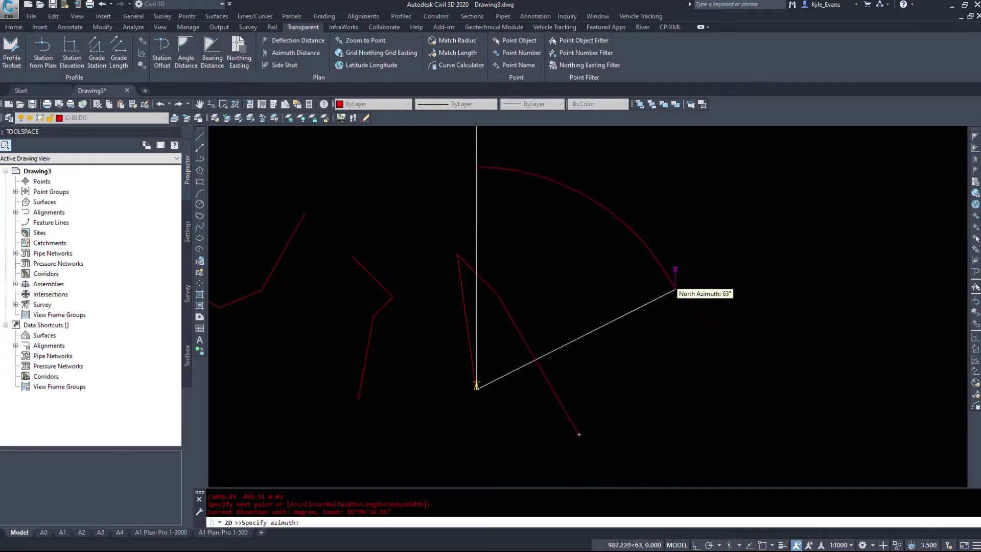
key("Escape")
key("Escape")
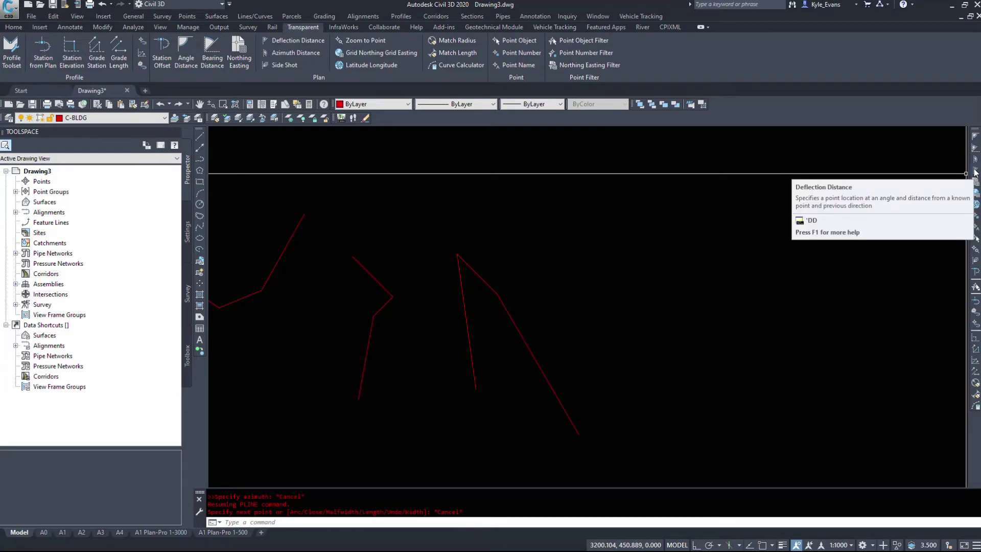
Step: Start a fourth polyline with PL and pick its first two vertices
middle_click_drag(599, 346, 446, 342)
type("pl")
key("Return")
left_click(557, 402)
left_click(471, 275)
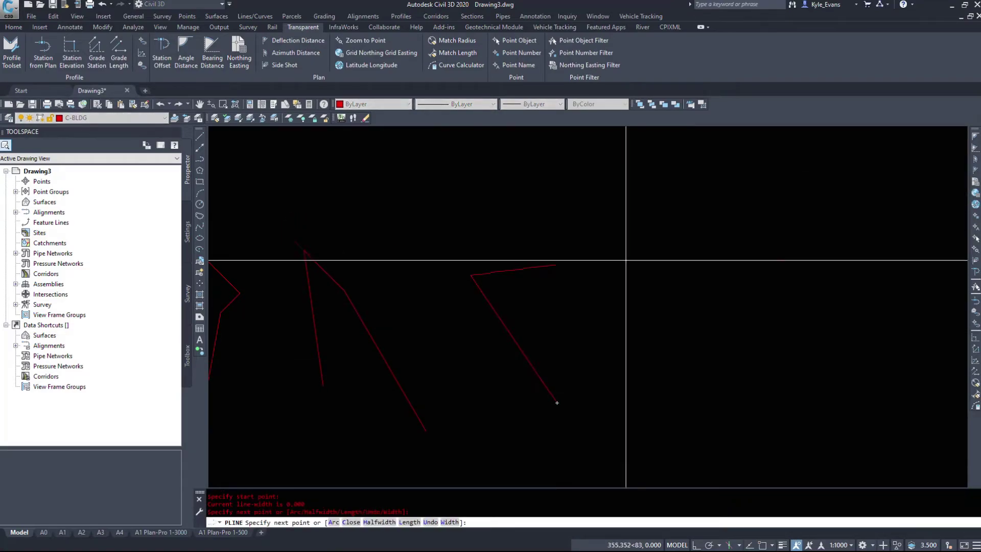
Step: Add Deflection Distance vertices: 45° with distance 5, then -45° with distance 5
left_click(973, 173)
mouse_move(508, 307)
middle_mouse_down()
mouse_move(552, 344)
mouse_move(567, 389)
middle_mouse_up()
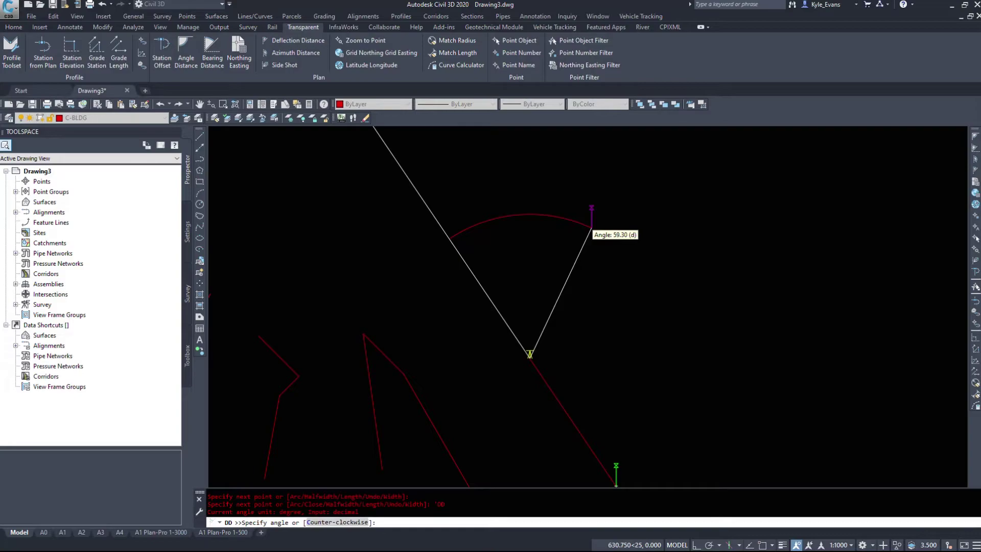
key("Return")
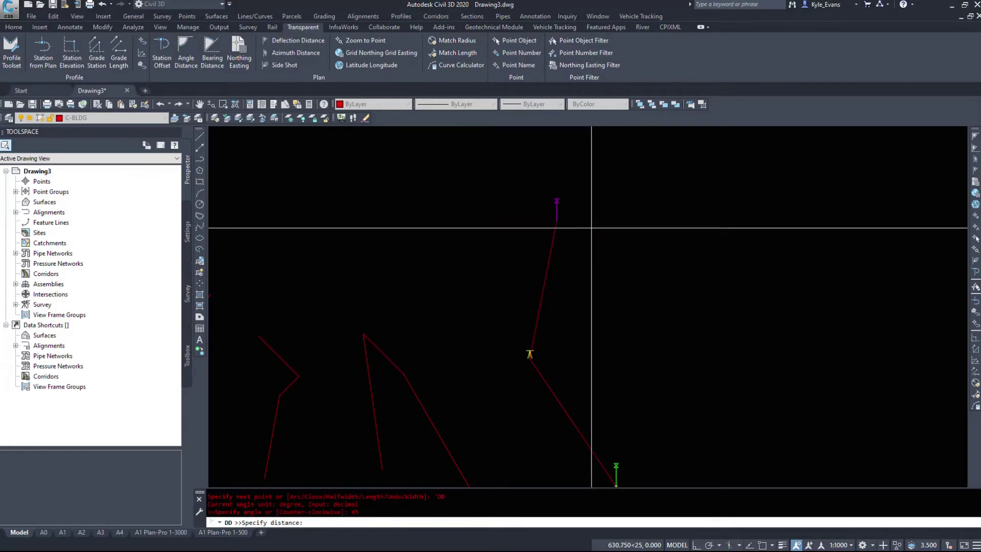
type("50")
key("Return")
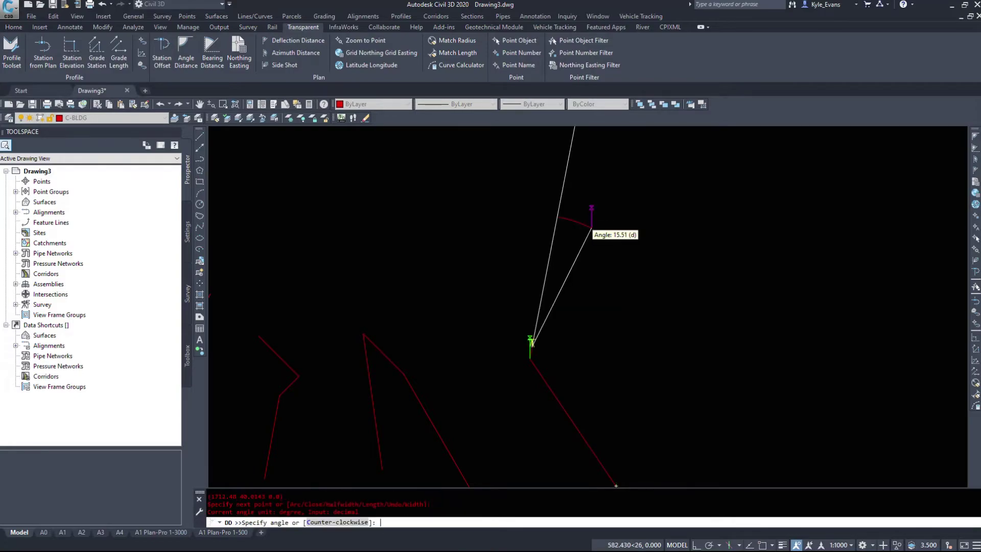
type("-45")
key("Return")
type("5")
key("Return")
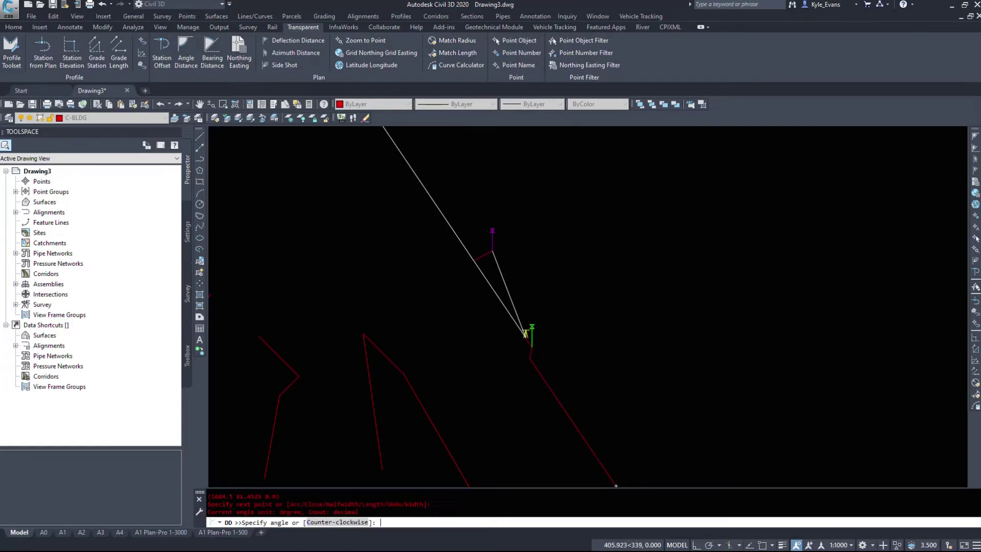
Step: Cancel the deflection input and end the polyline, viewing all four red polylines
scroll(480, 280, "down", 2)
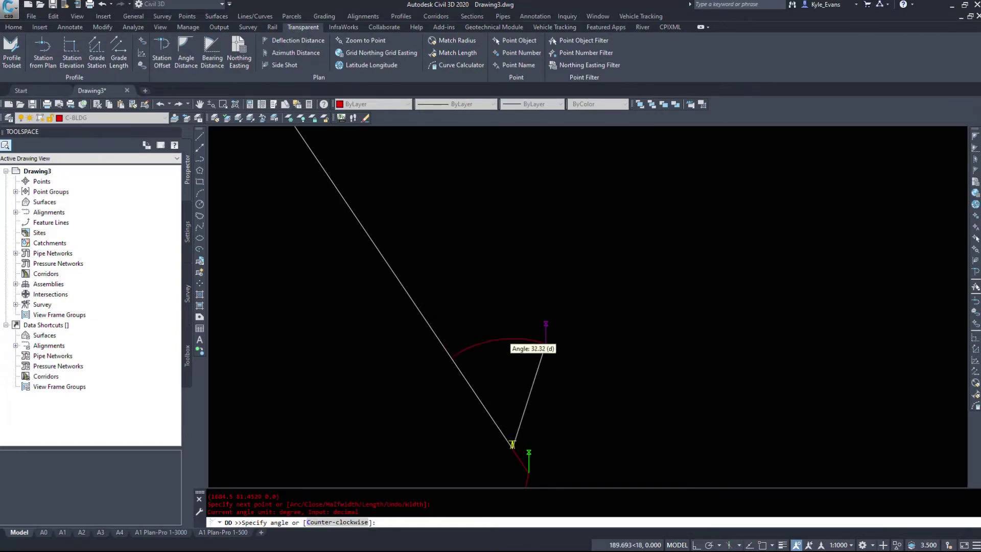
key("Escape")
mouse_move(601, 363)
middle_mouse_down()
mouse_move(556, 326)
mouse_move(563, 318)
middle_mouse_up()
scroll(635, 415, "down", 2)
key("Escape")
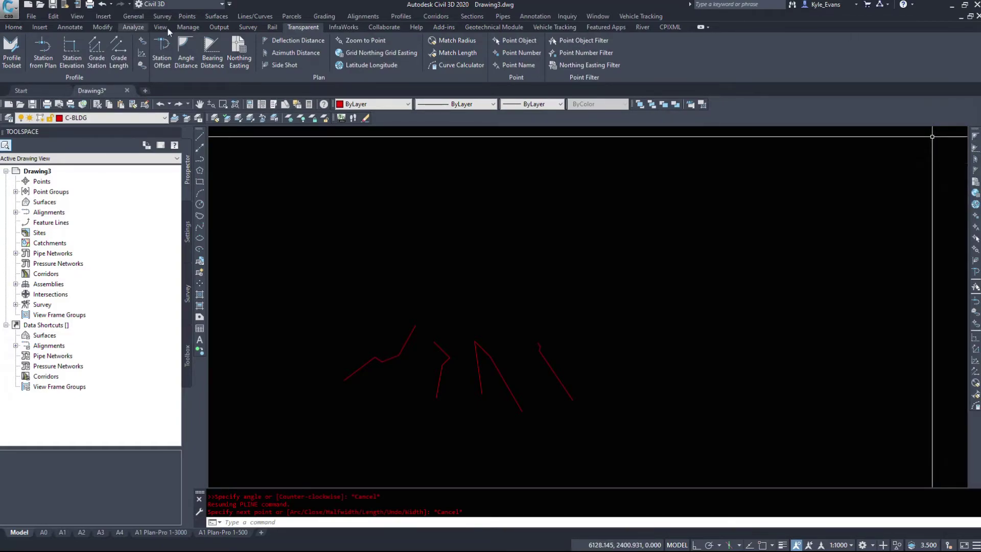
Step: Create an alignment by layout named 'Transparent', set to draw tangents with no curves
left_click(363, 16)
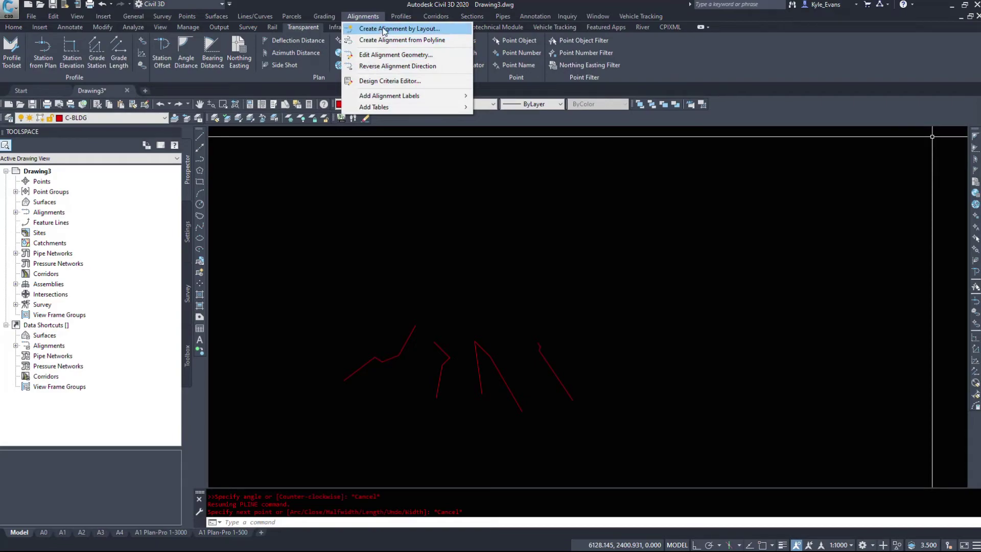
left_click(381, 29)
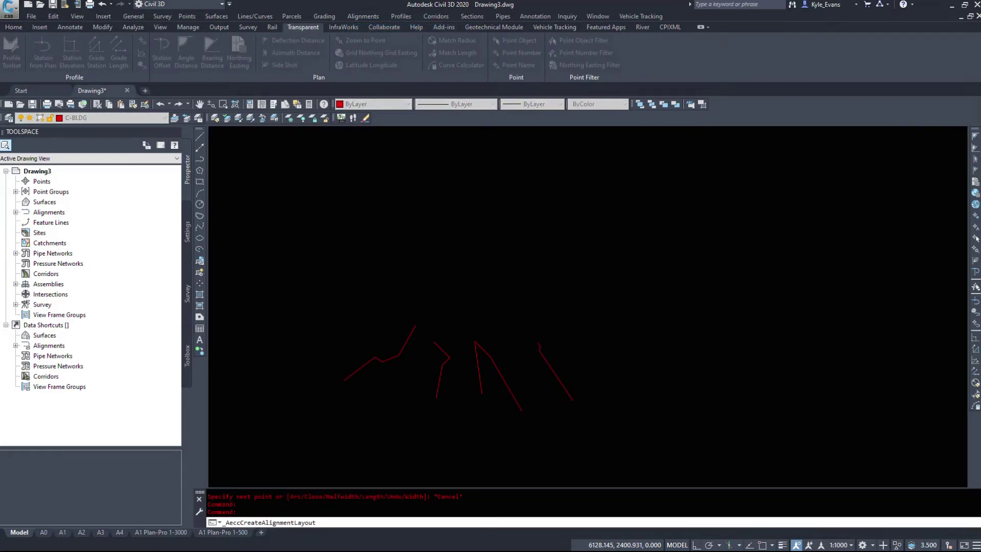
type("Transparent")
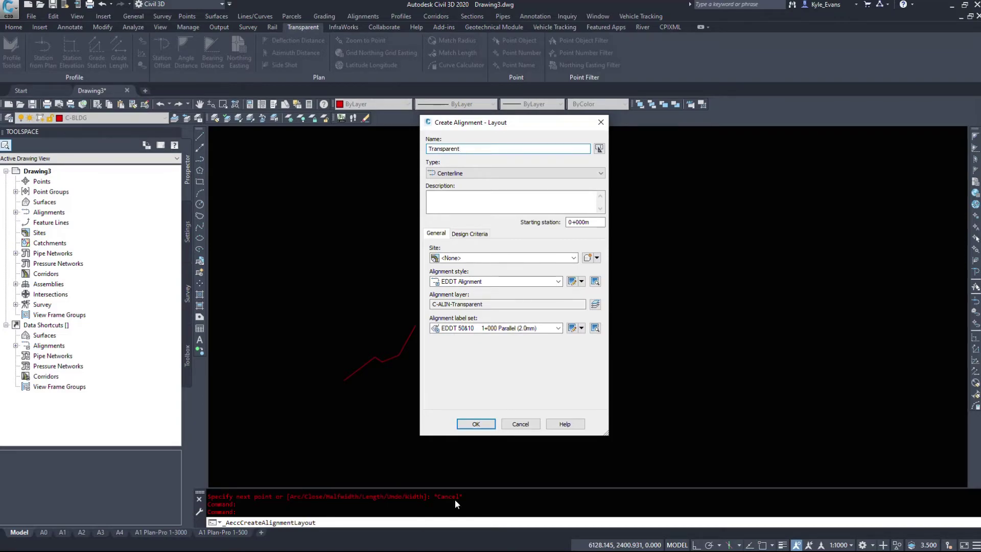
left_click(475, 423)
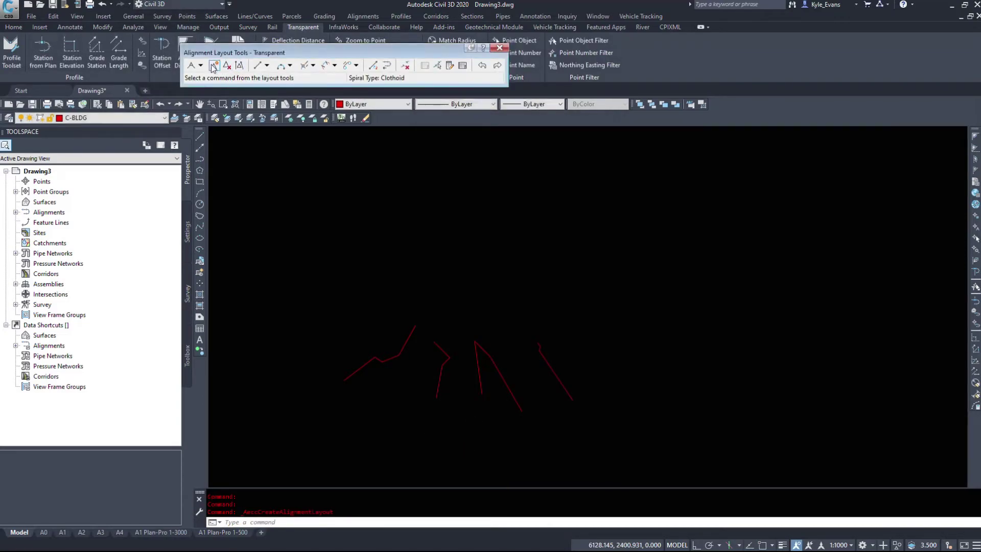
left_click(266, 66)
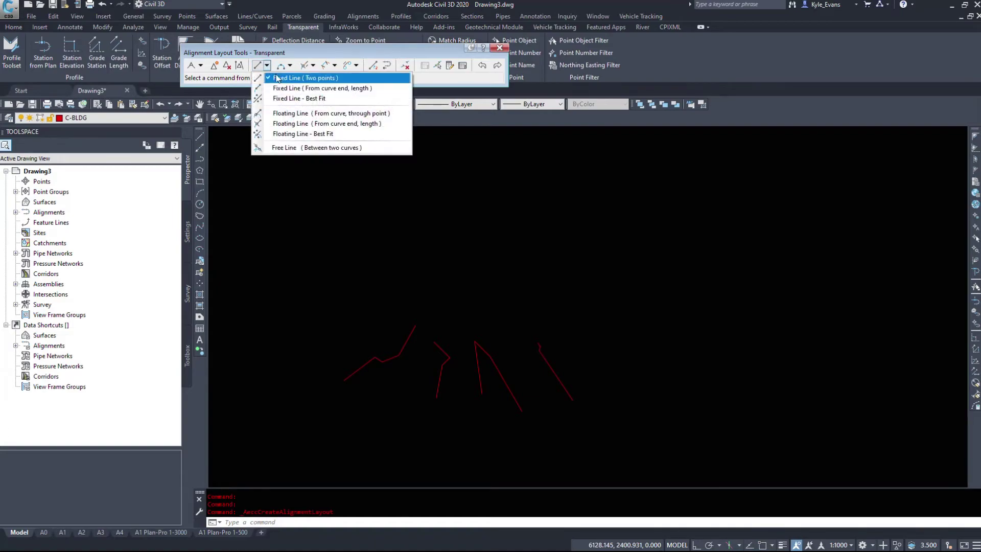
left_click(200, 66)
left_click(220, 76)
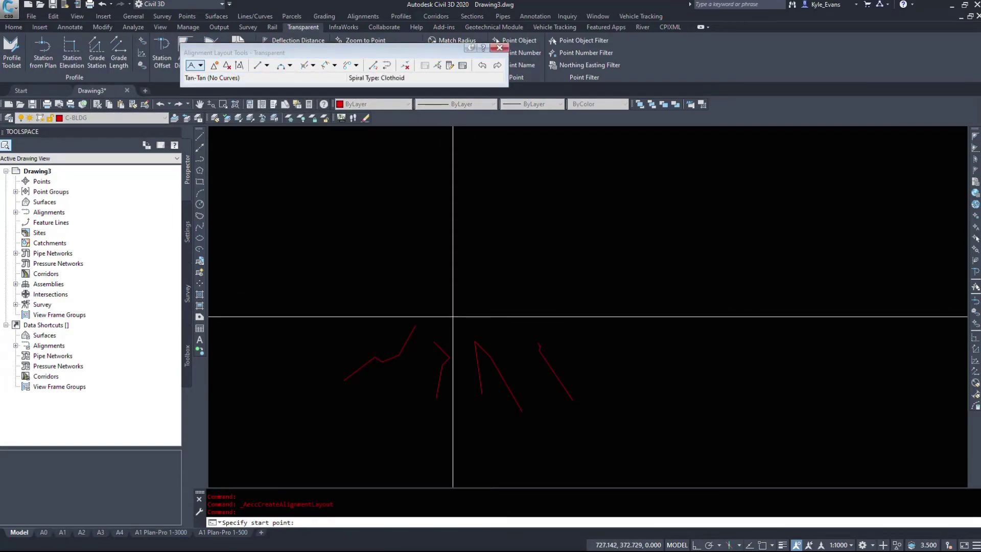
Step: Pick the alignment's start point and second point
left_click(322, 285)
left_click(384, 273)
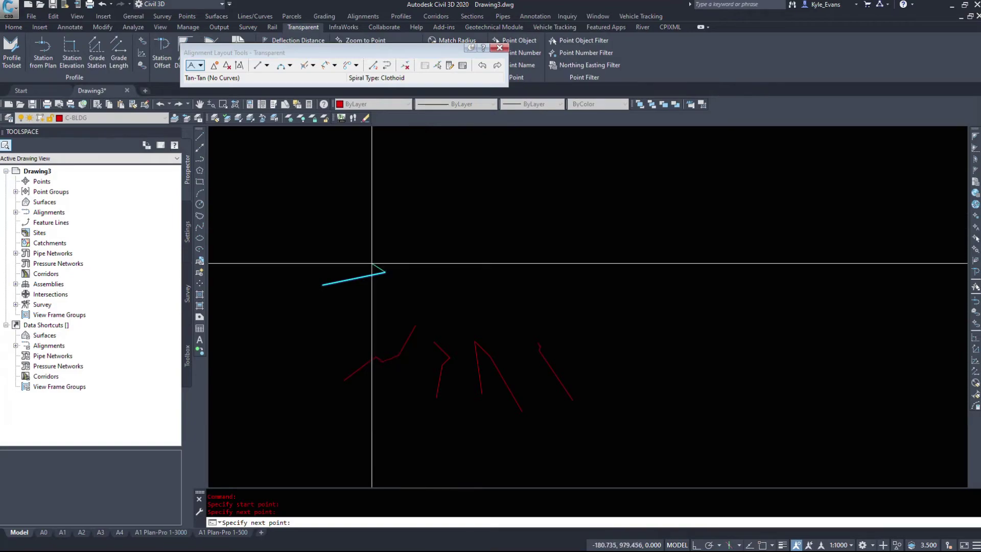
middle_click_drag(386, 270, 466, 314)
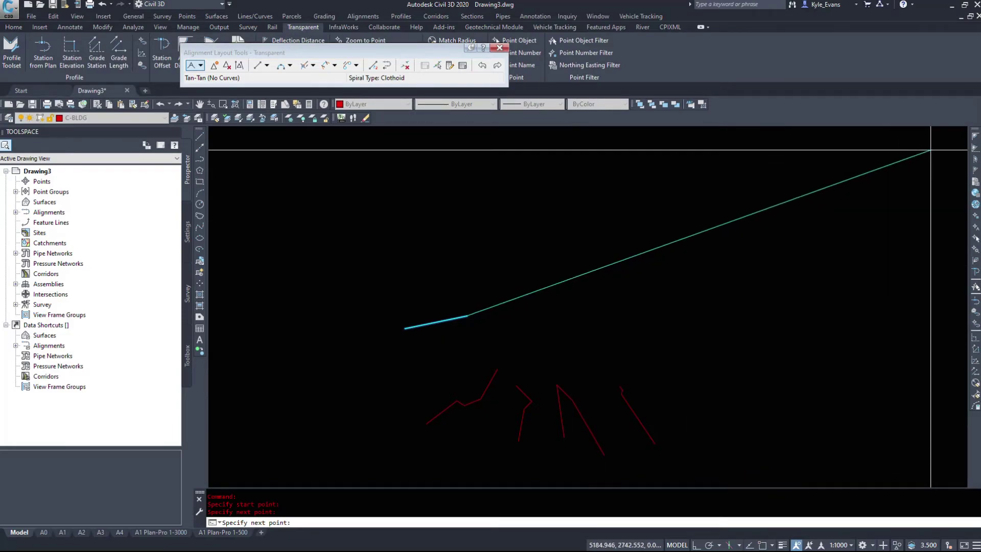
Step: Add a tangent by Deflection Distance: -45 degree deflection, 600 long
left_click(975, 173)
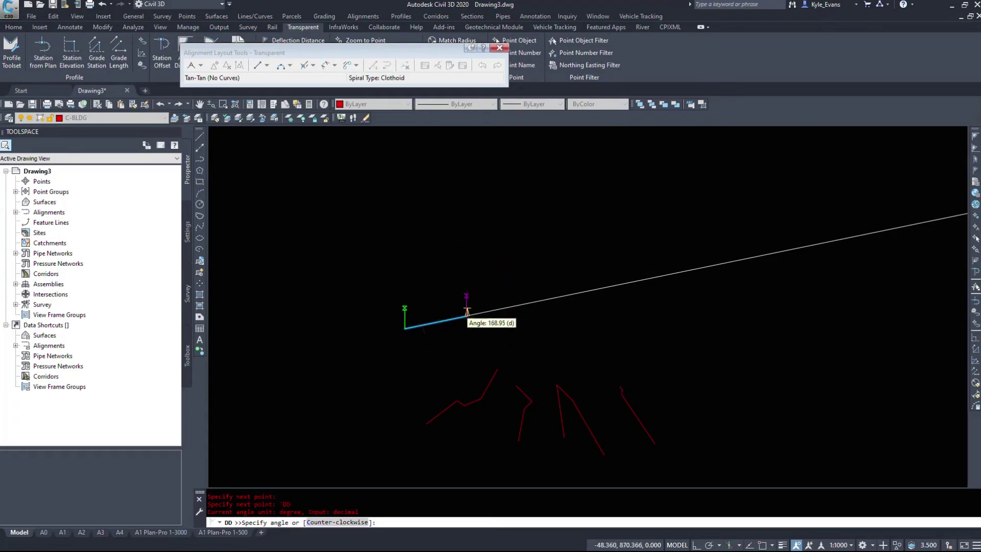
scroll(531, 314, "up", 2)
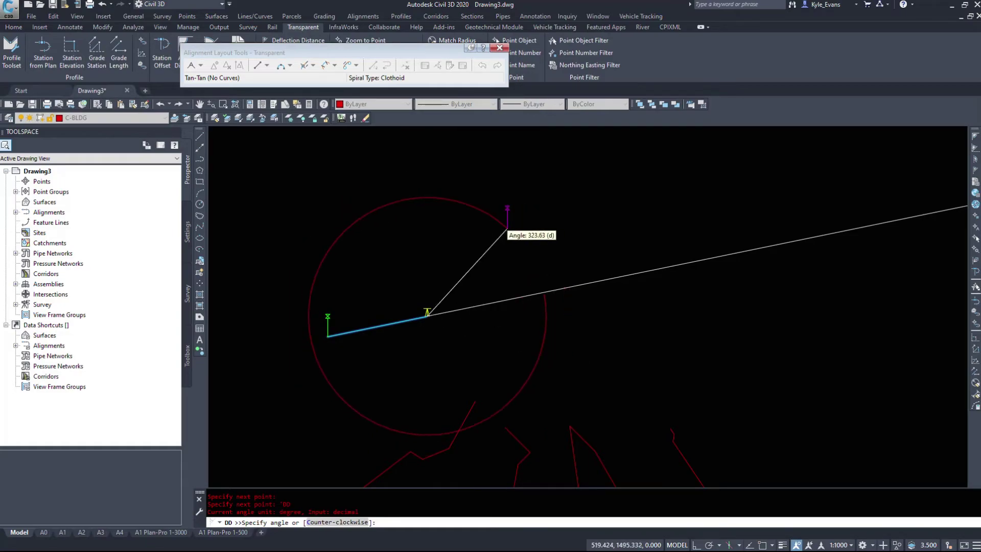
type("-45")
key("Return")
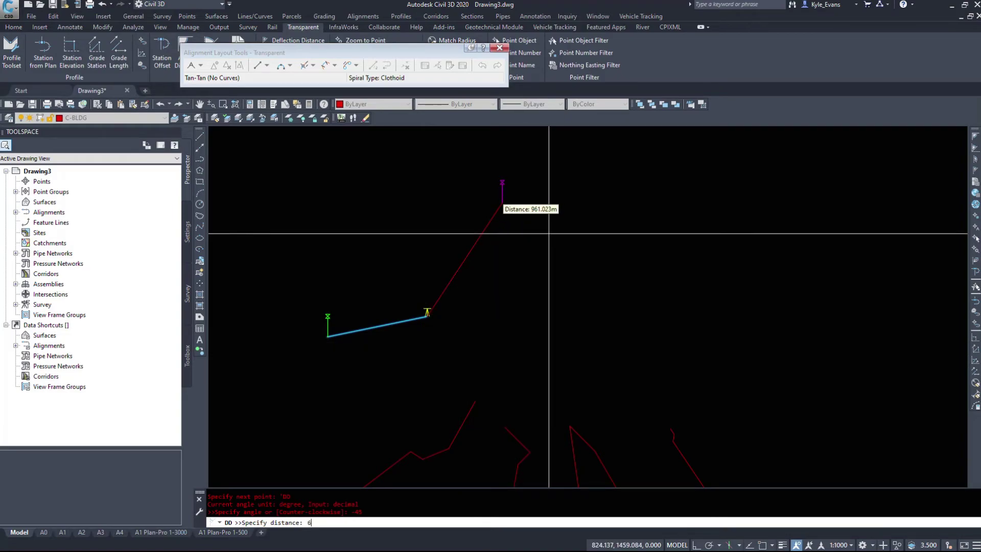
type("600")
key("Return")
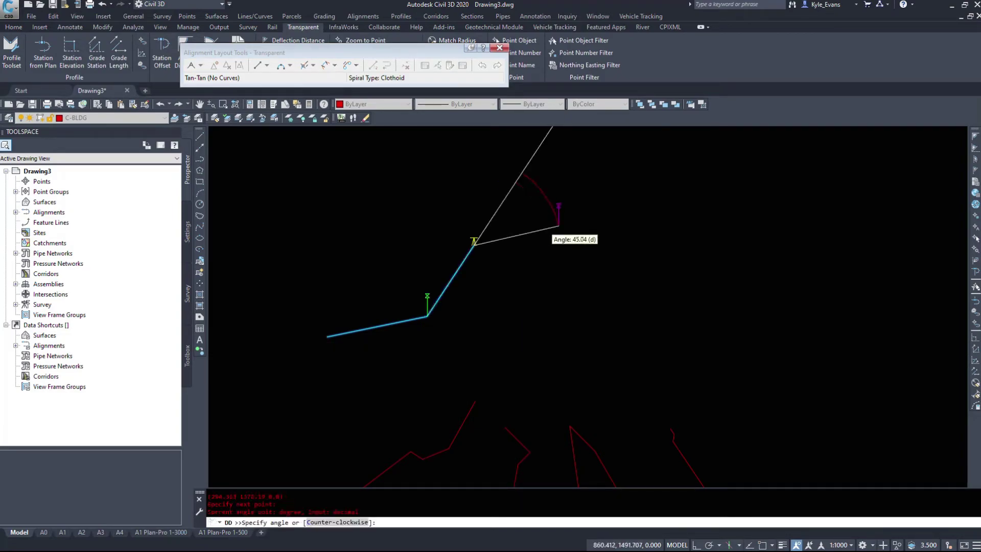
Step: Add the next tangent at a 45 degree deflection, 100 long
middle_click_drag(501, 213, 471, 337)
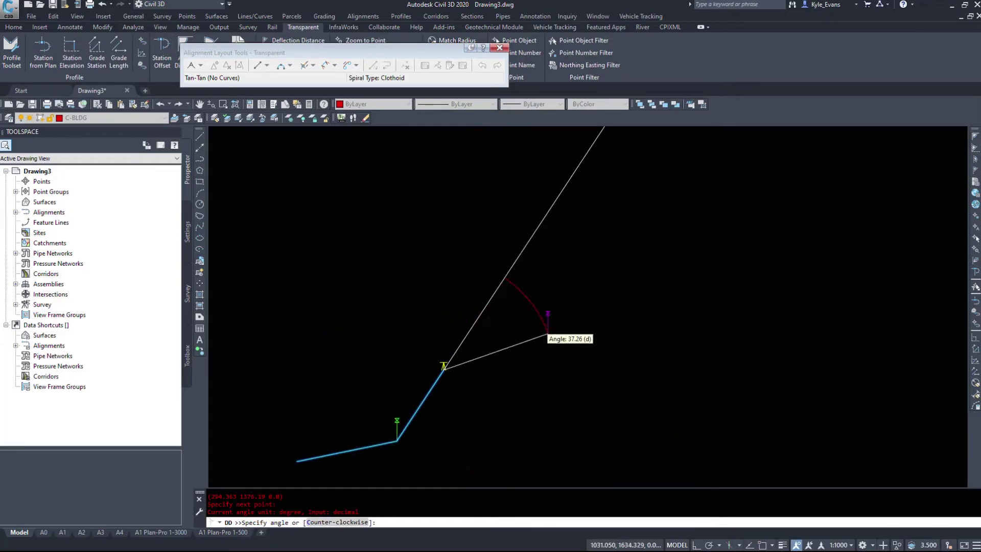
type("45")
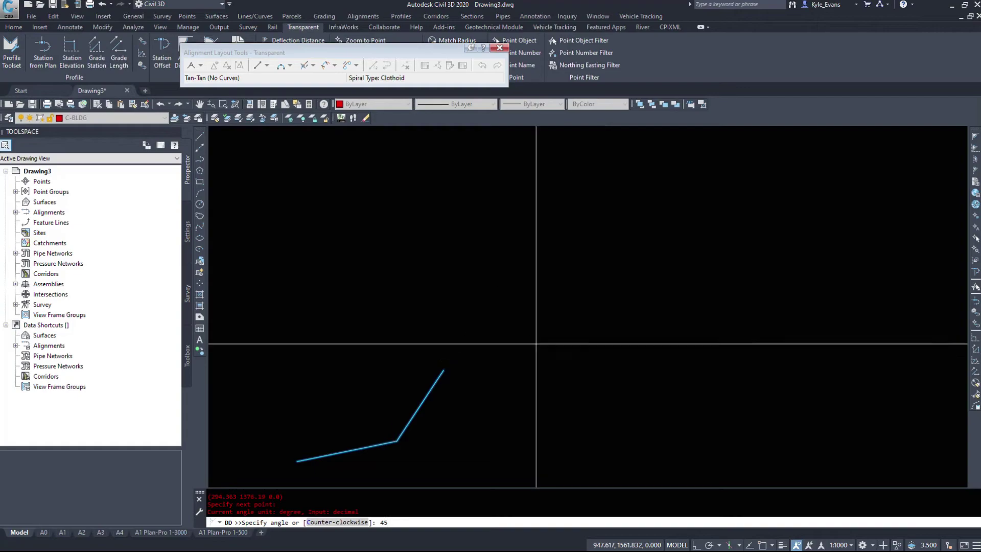
key("Return")
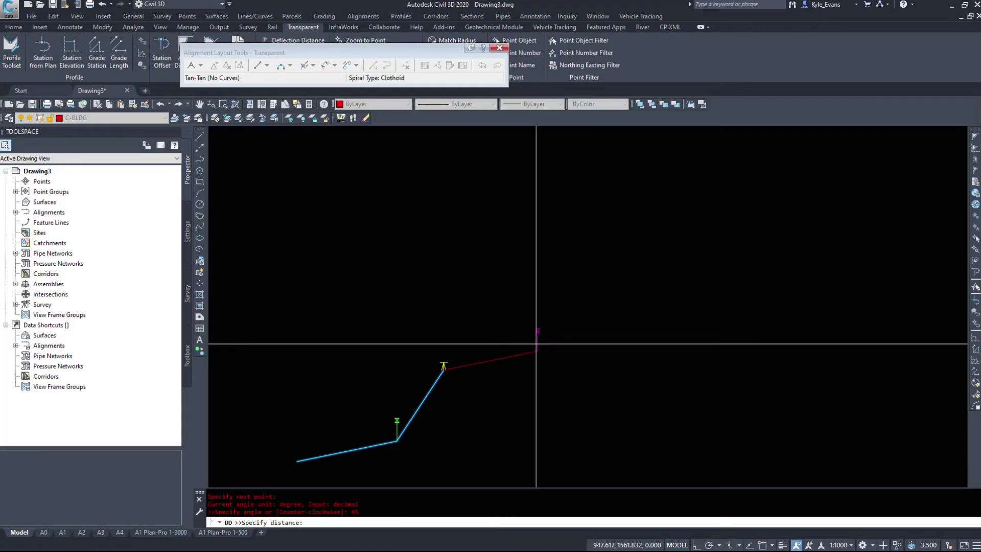
type("100")
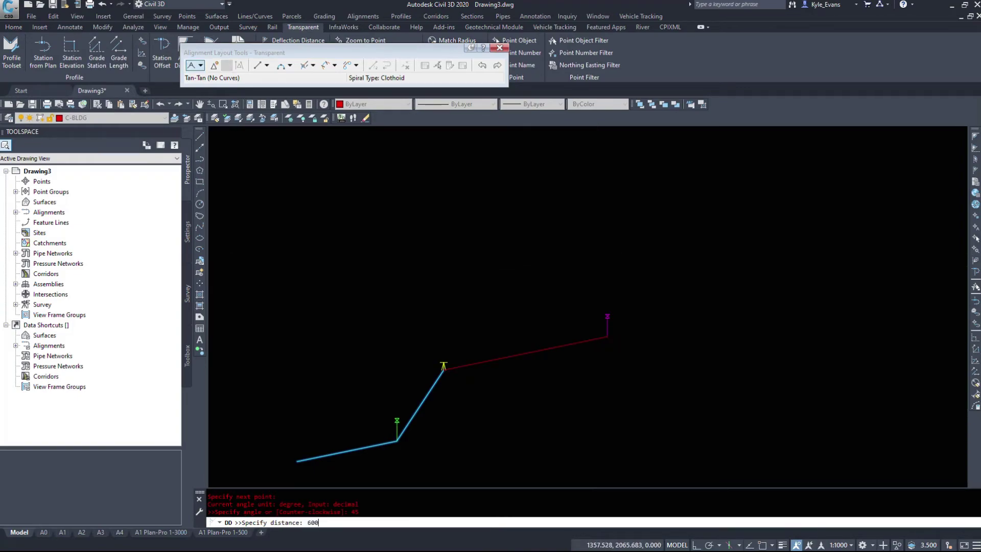
key("Return")
Step: Add the fourth tangent at a 315 deflection, 140 long
middle_click_drag(633, 439, 561, 355)
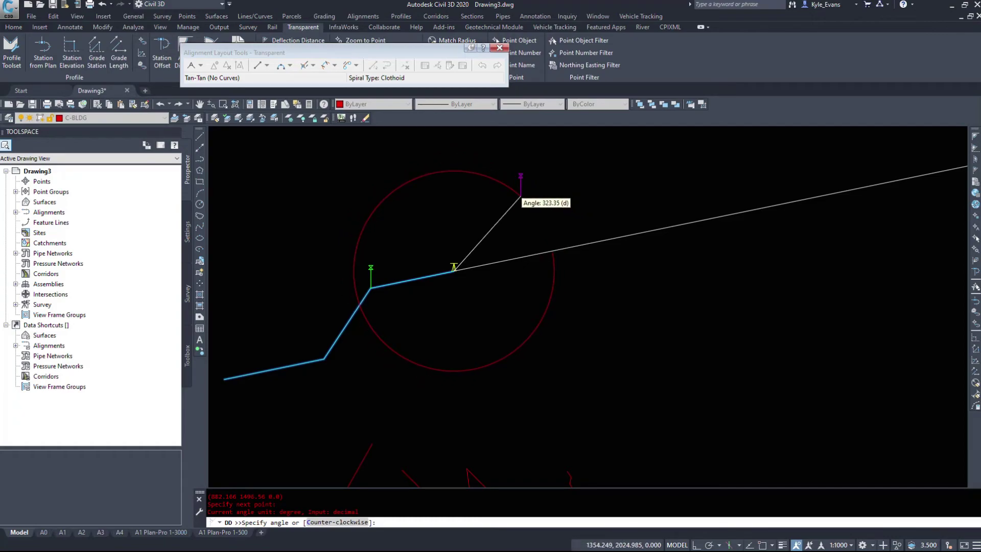
type("5")
key("Return")
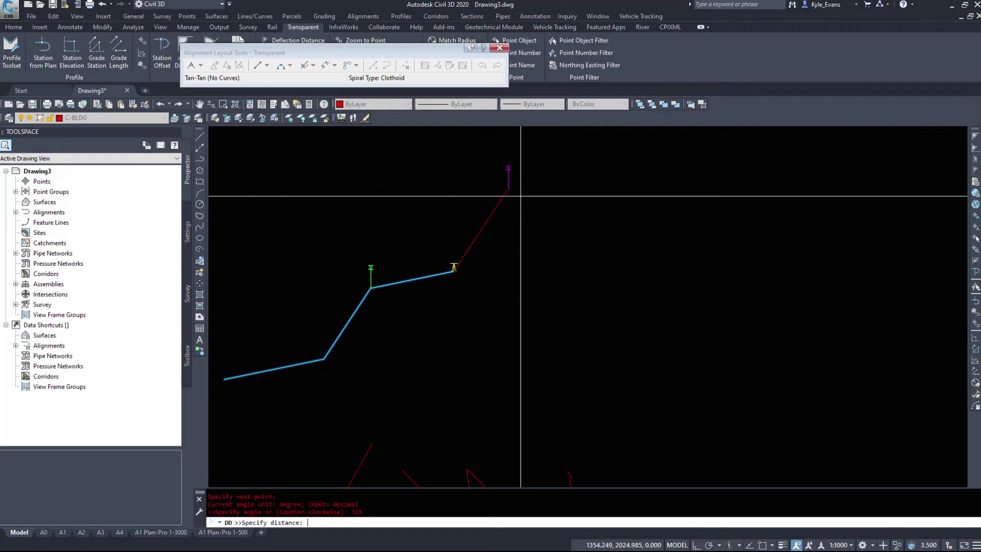
type("140")
key("Return")
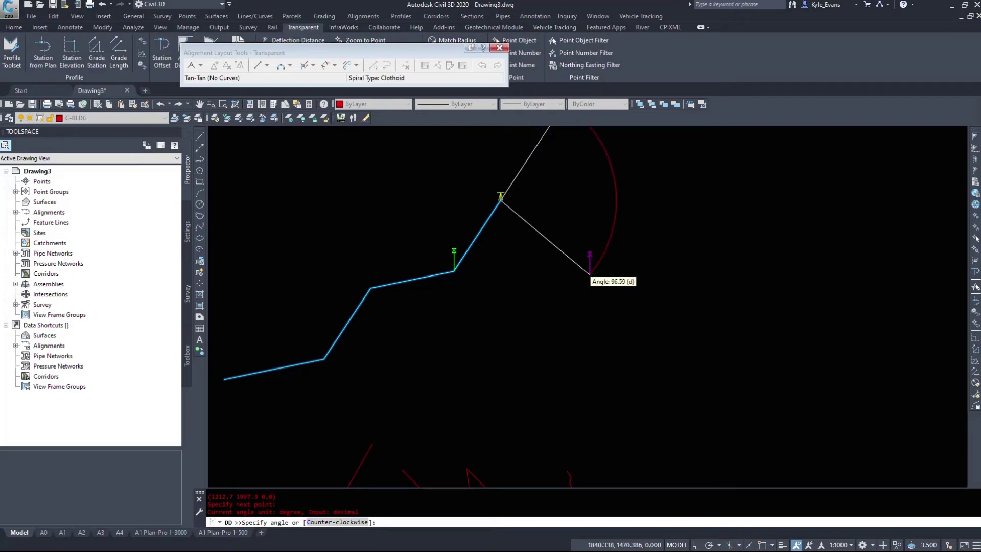
Step: Switch from 'DD to 'ZD, add a 300-long tangent at azimuth 317, and end the layout
key("Escape")
middle_click_drag(667, 238, 651, 271)
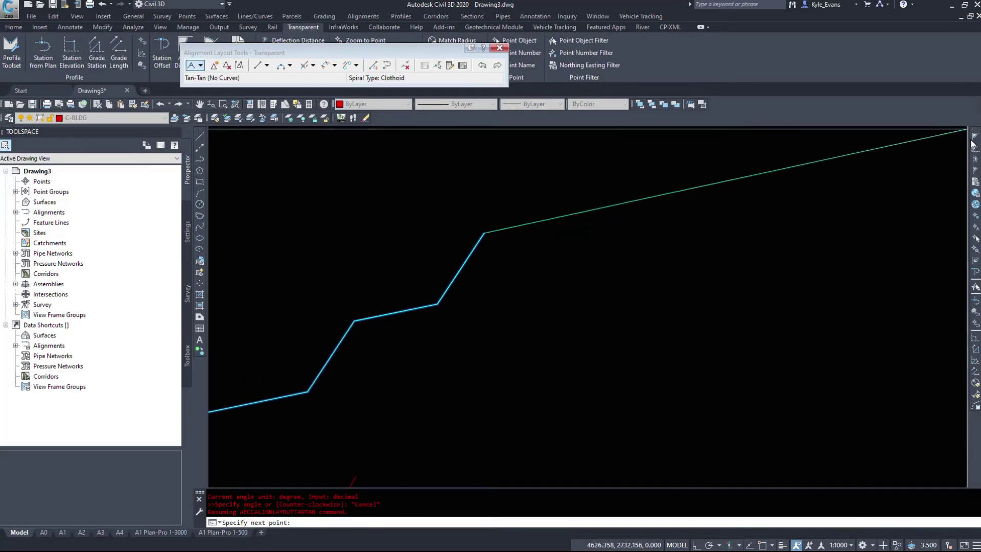
type("'zd")
key("Return")
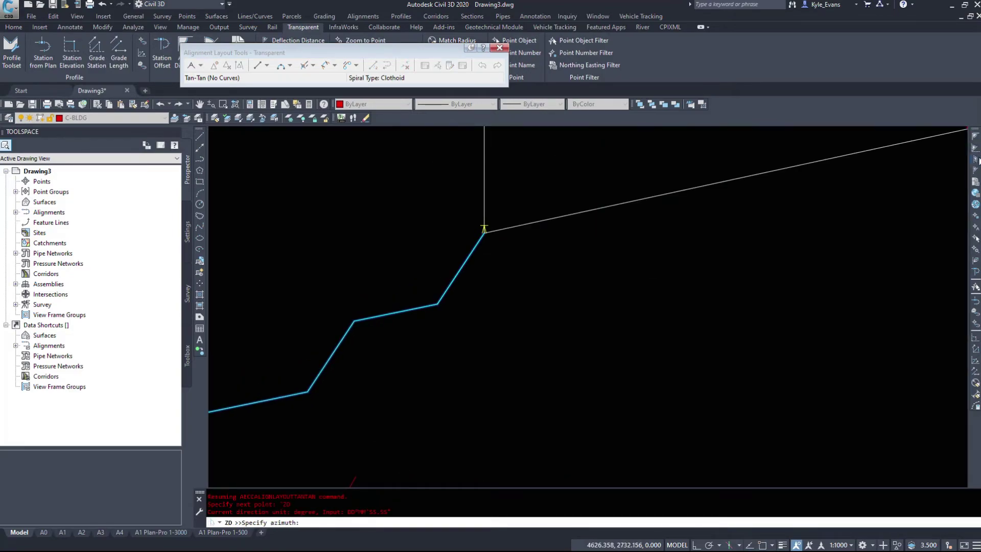
mouse_move(493, 173)
middle_mouse_down()
mouse_move(498, 214)
mouse_move(485, 238)
middle_mouse_up()
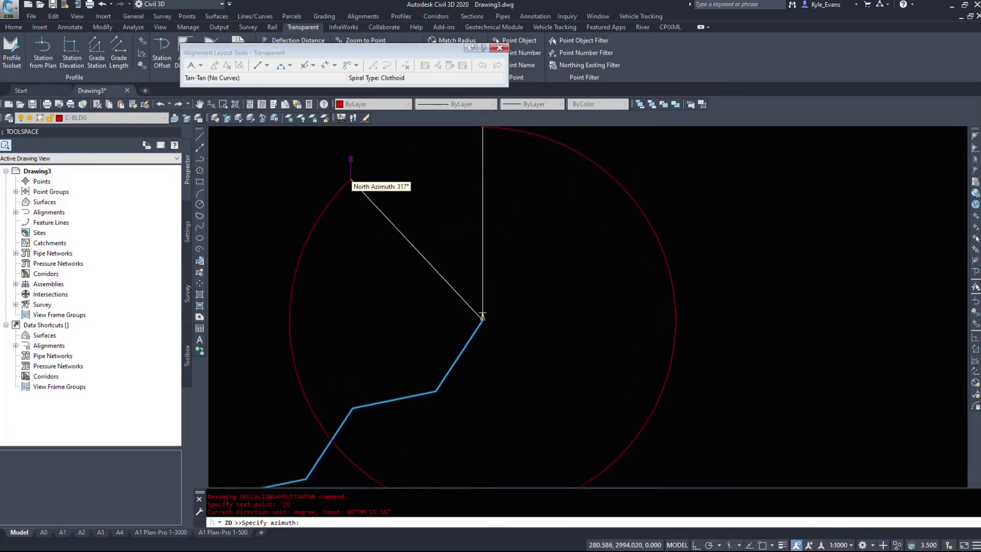
type("317")
key("Return")
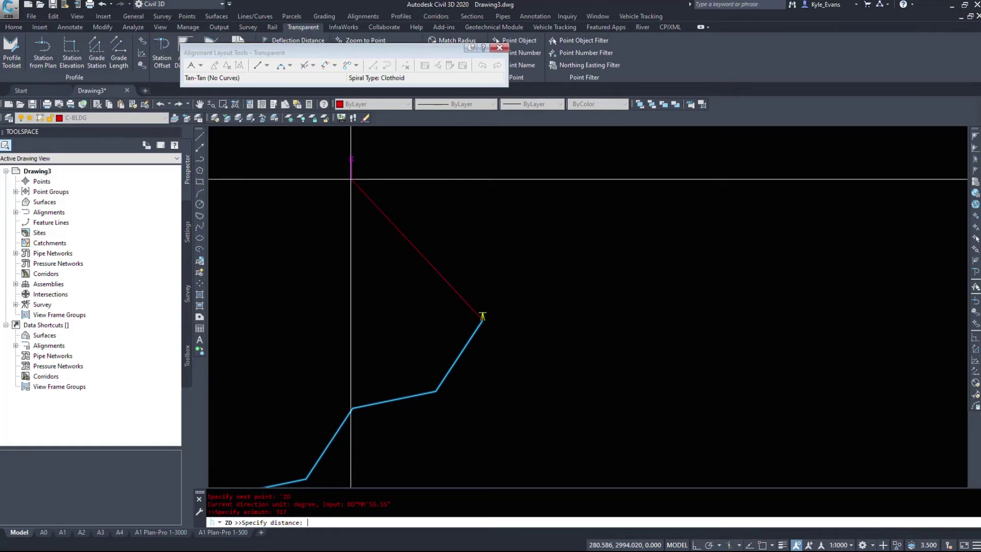
type("300")
key("Return")
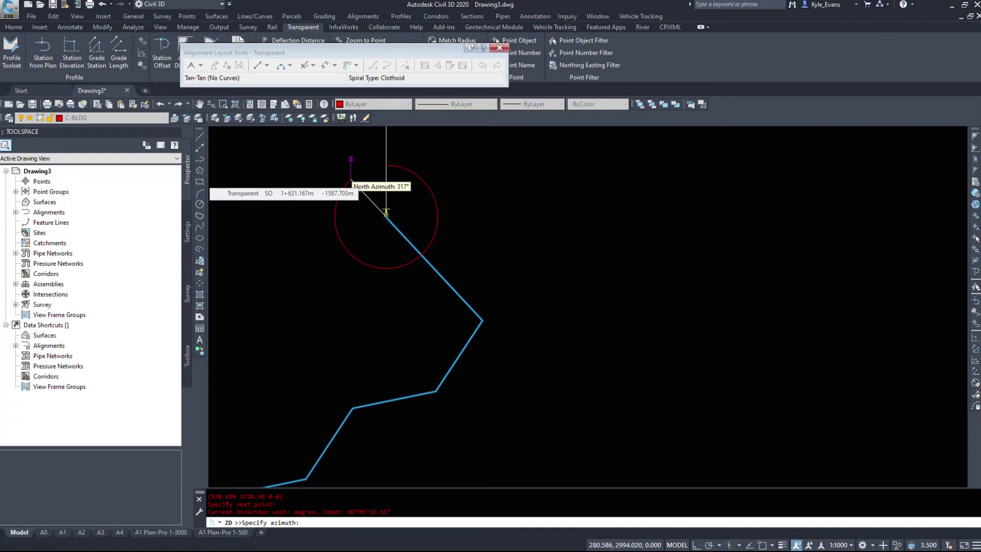
key("Escape")
key("Escape")
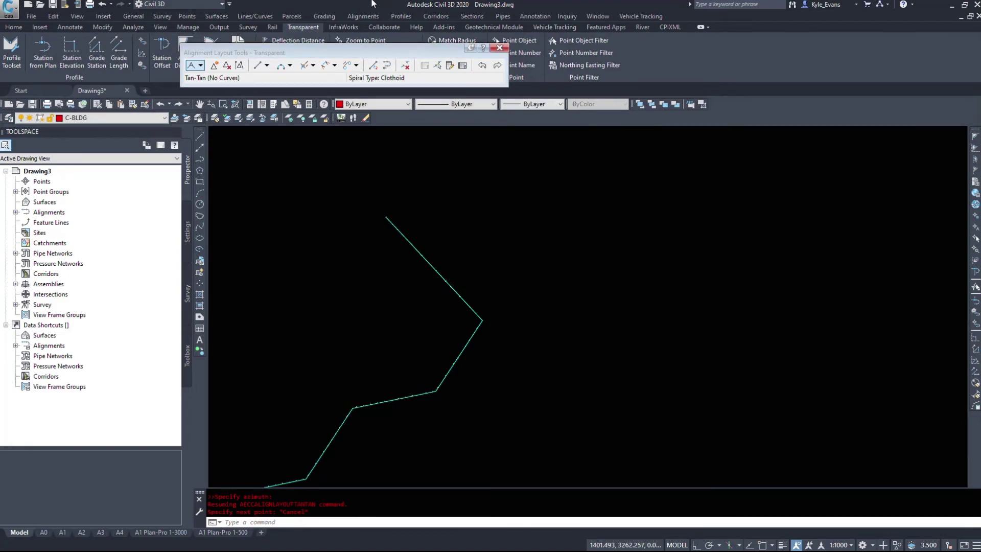
Step: Start a feature line at elevation 1000 and place its next point with grade 1000
left_click(324, 16)
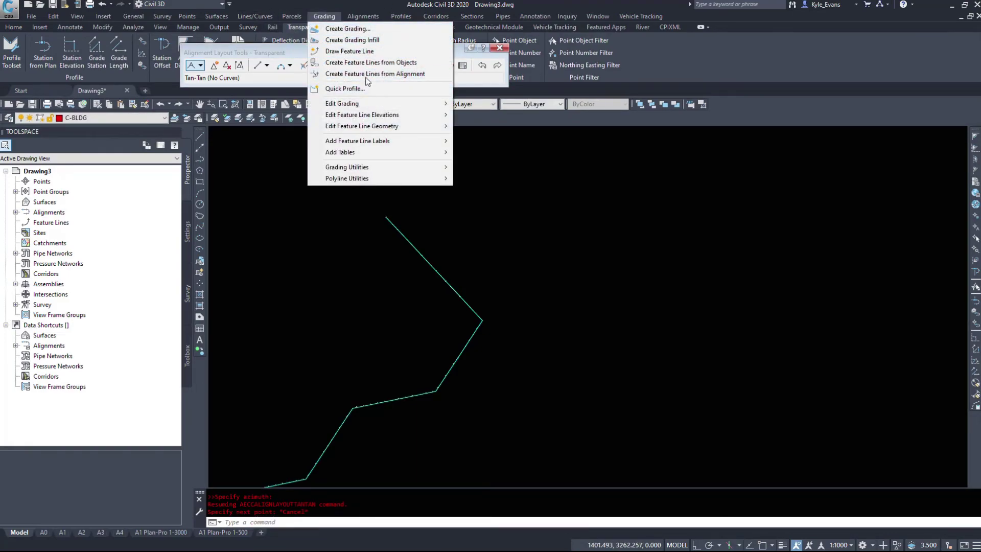
left_click(371, 52)
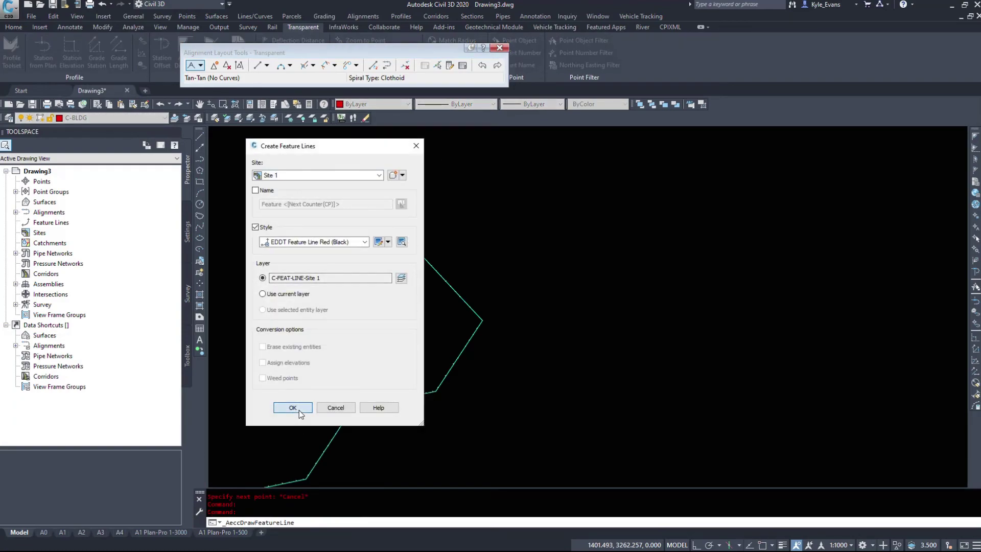
left_click(293, 407)
middle_click_drag(623, 372, 475, 371)
left_click(475, 371)
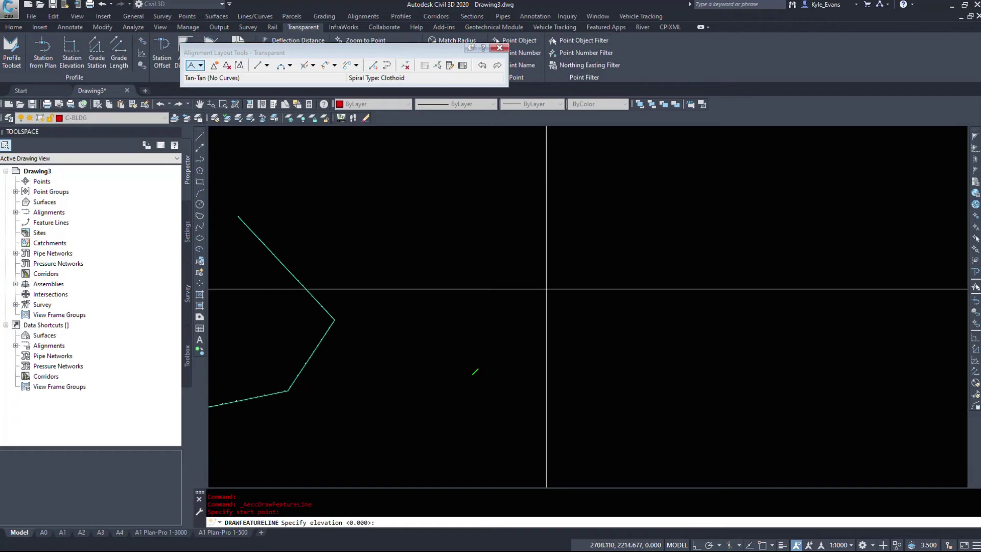
type("1000")
key("Return")
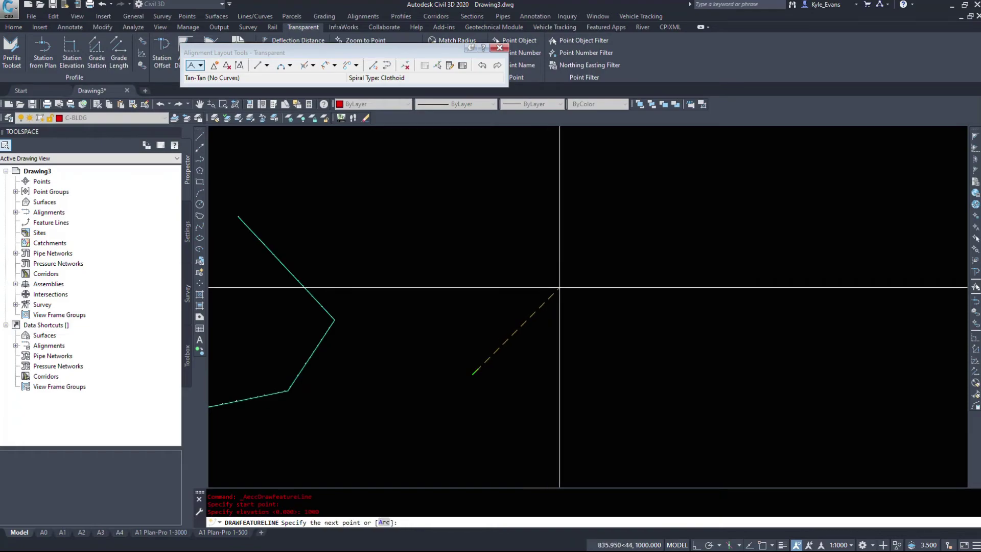
left_click(560, 288)
type("1000")
key("Return")
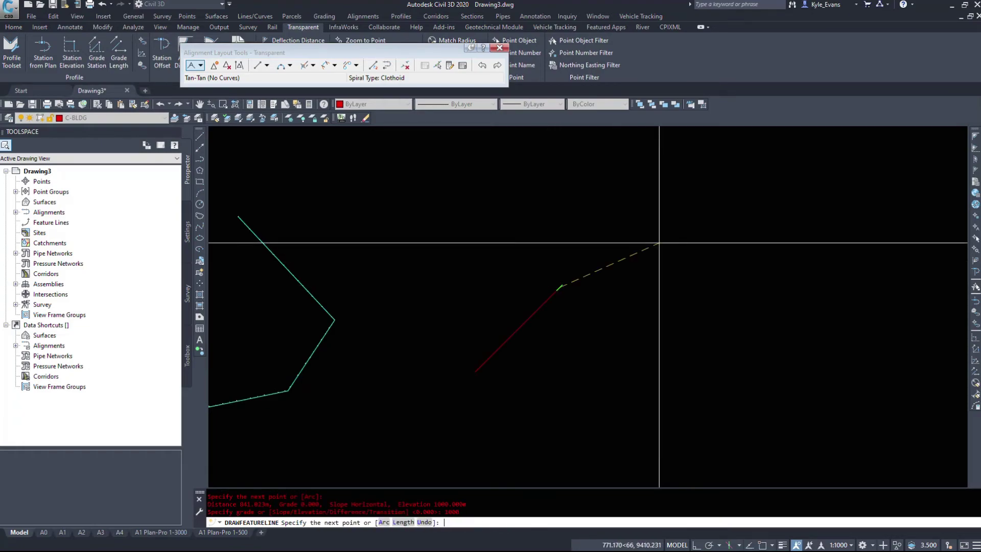
Step: Add an Angle Distance segment at angle 130, distance 100, then end the command
left_click(974, 136)
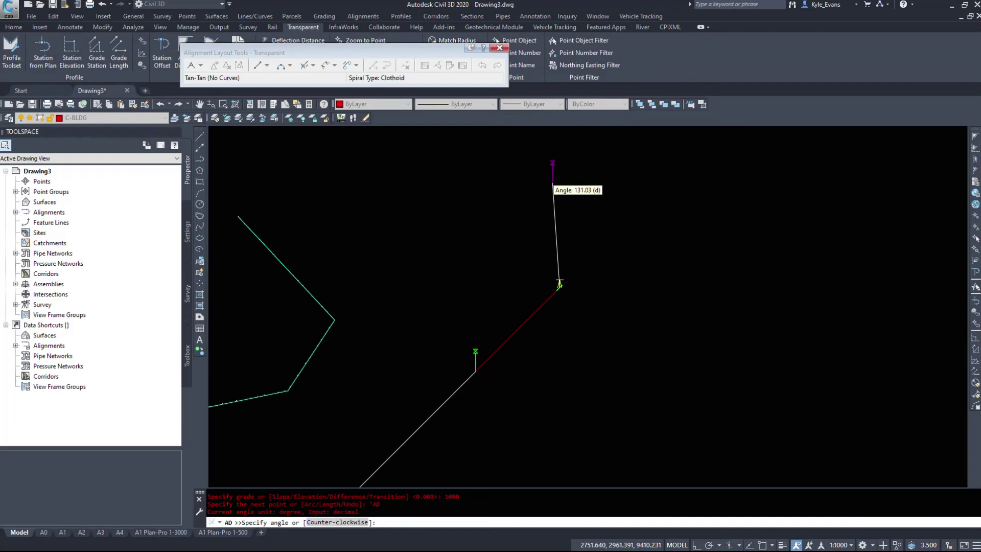
type("130")
key("Return")
type("100")
key("Return")
key("Return")
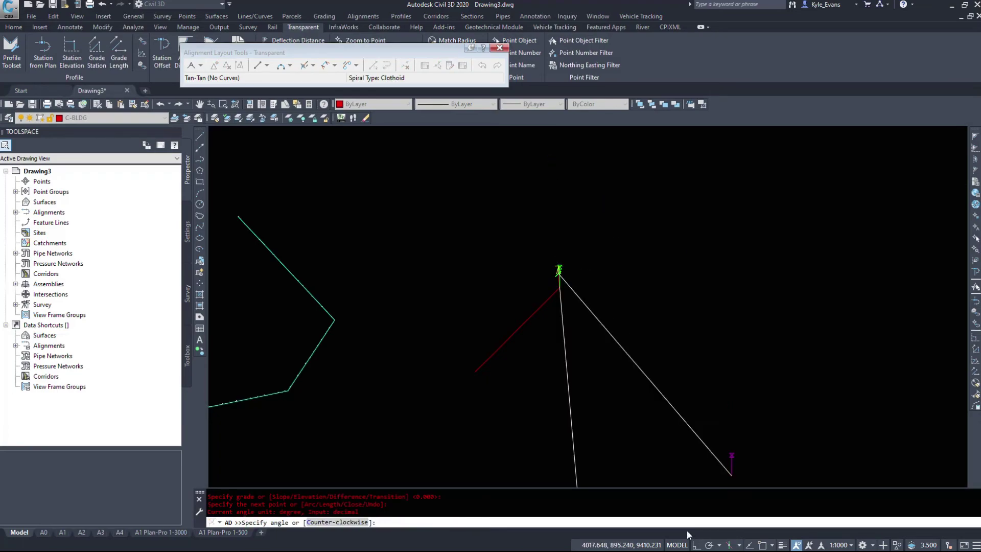
key("Escape")
key("Escape")
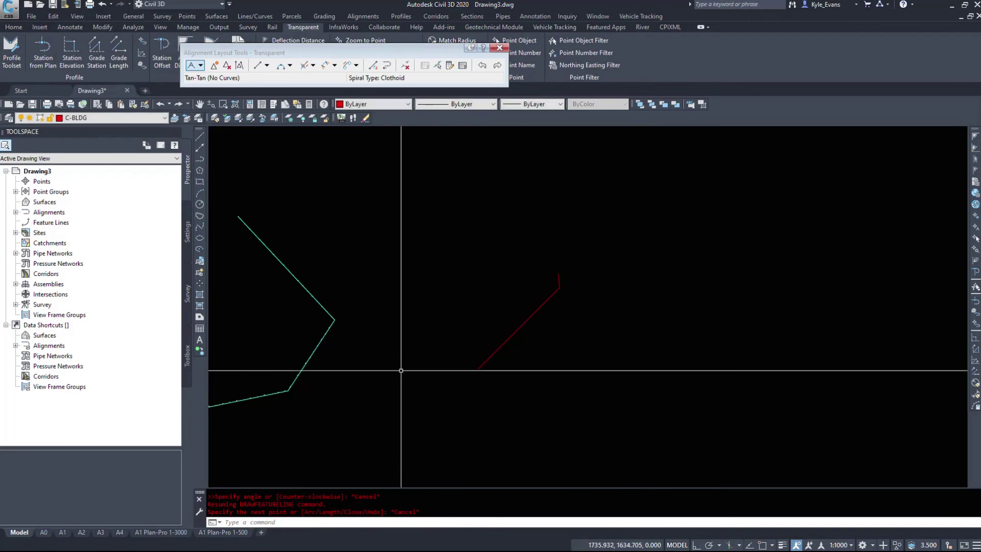
middle_click_drag(428, 361, 599, 345)
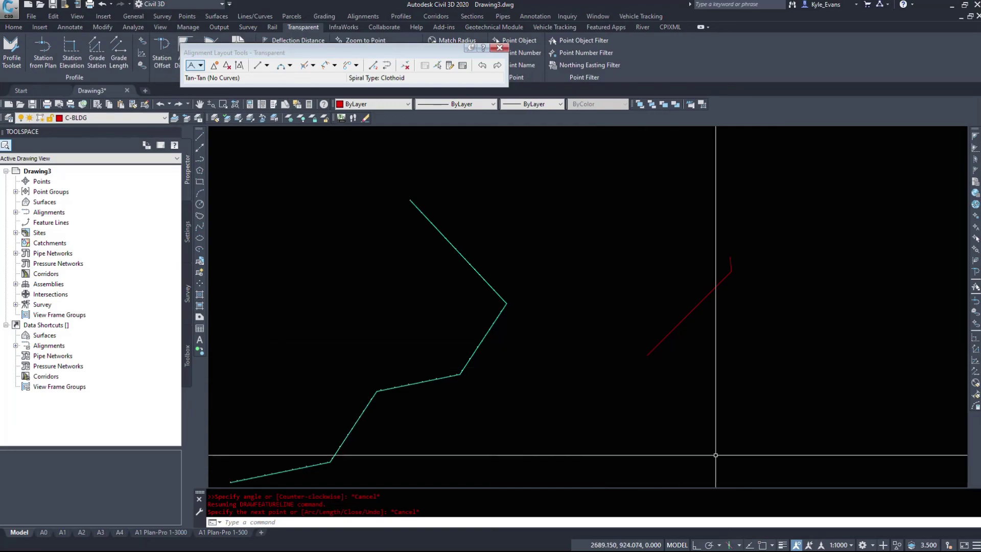
scroll(692, 307, "down", 4)
left_click(768, 436)
left_click(442, 233)
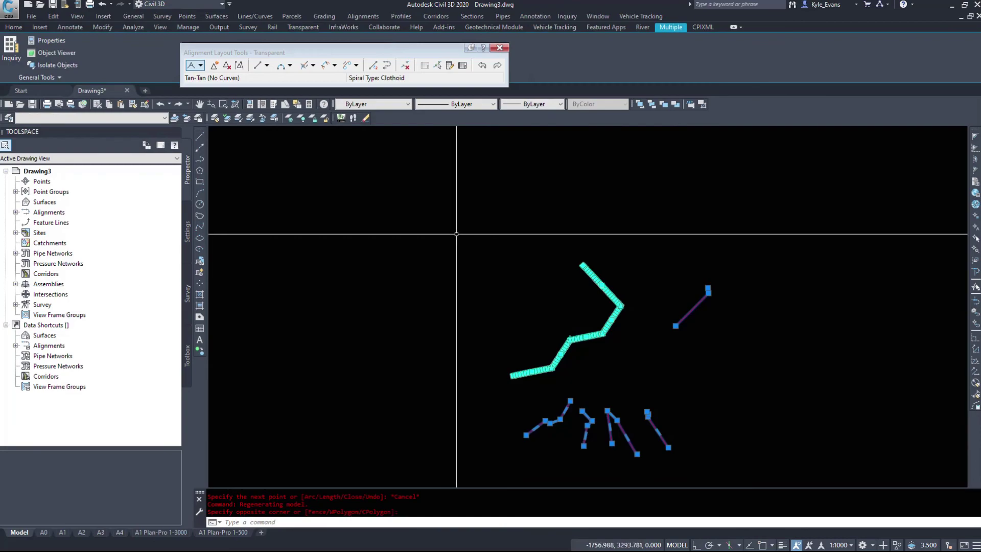
key("Escape")
left_click(255, 15)
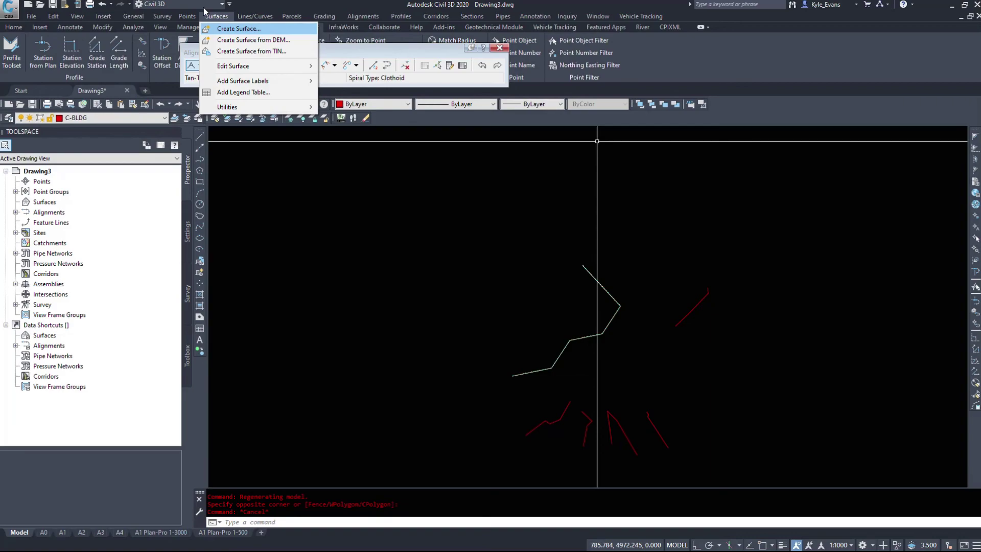
mouse_move(261, 15)
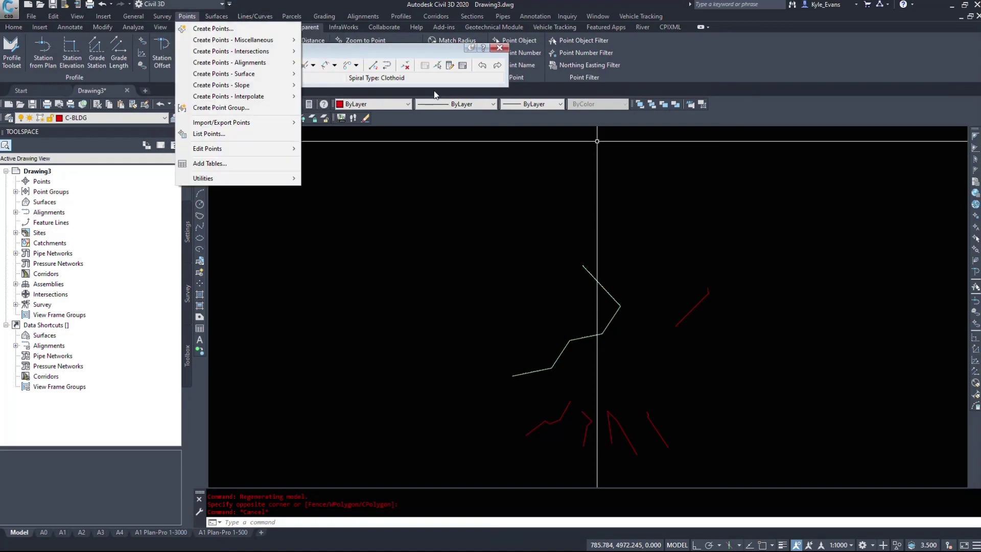
left_click(870, 277)
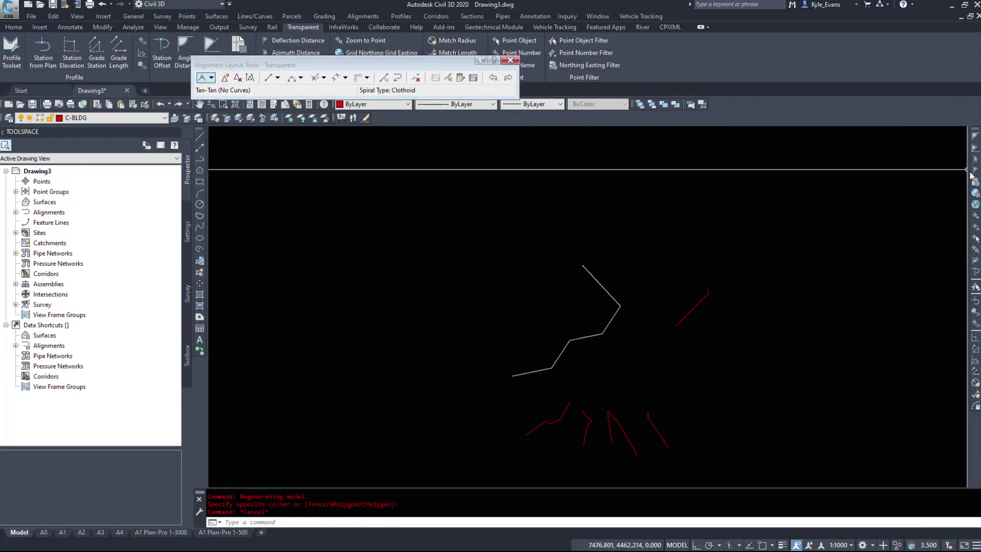